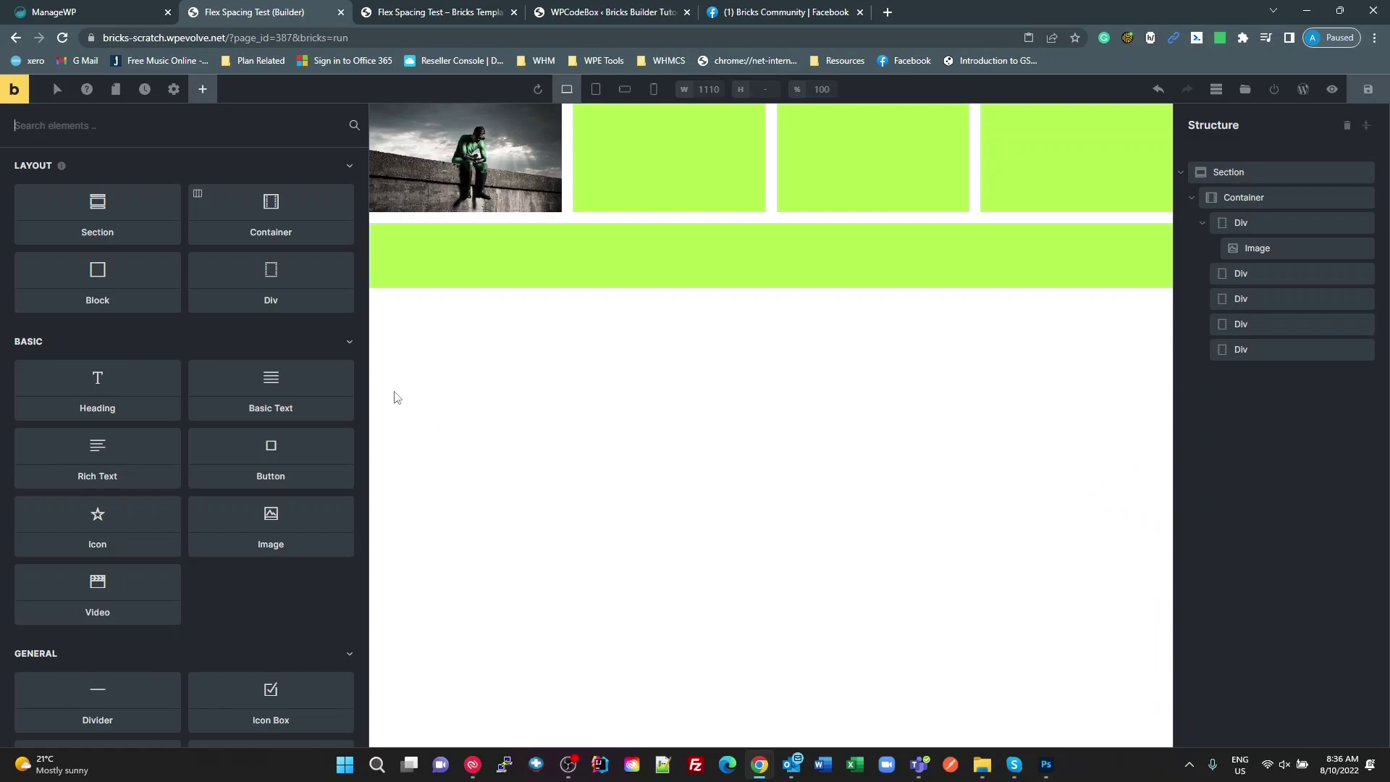
Drop a new Section below the existing content and create the global class test-container on its Container
left_click_drag(93, 229, 471, 311)
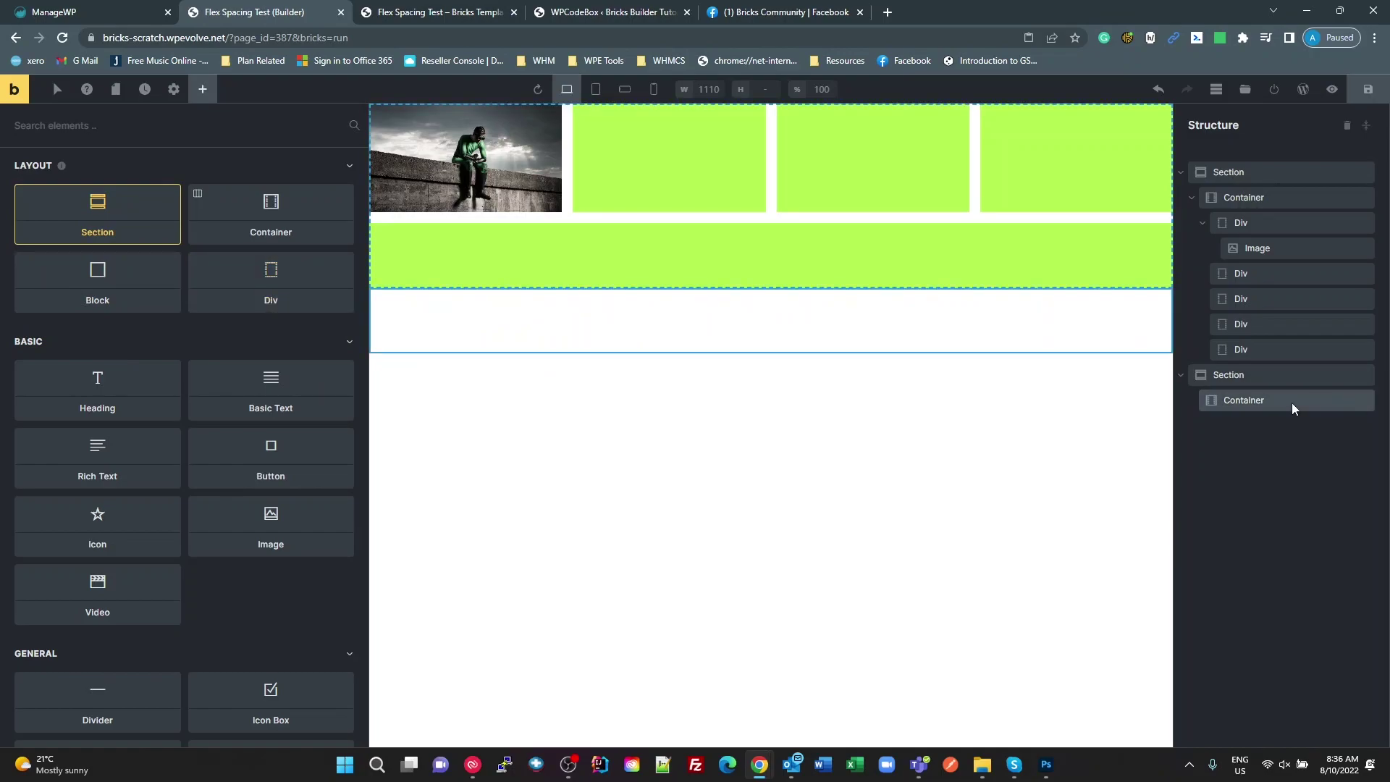
left_click(1220, 402)
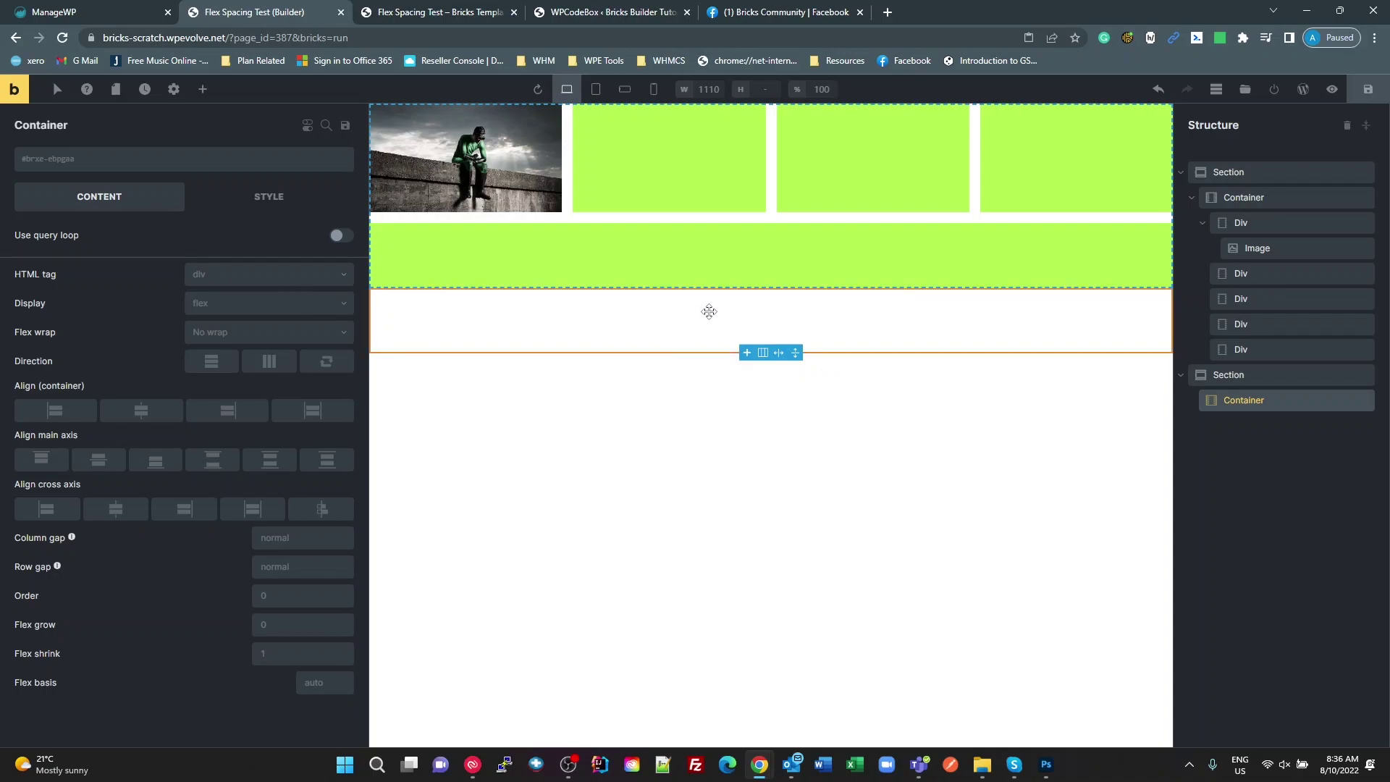
left_click(88, 161)
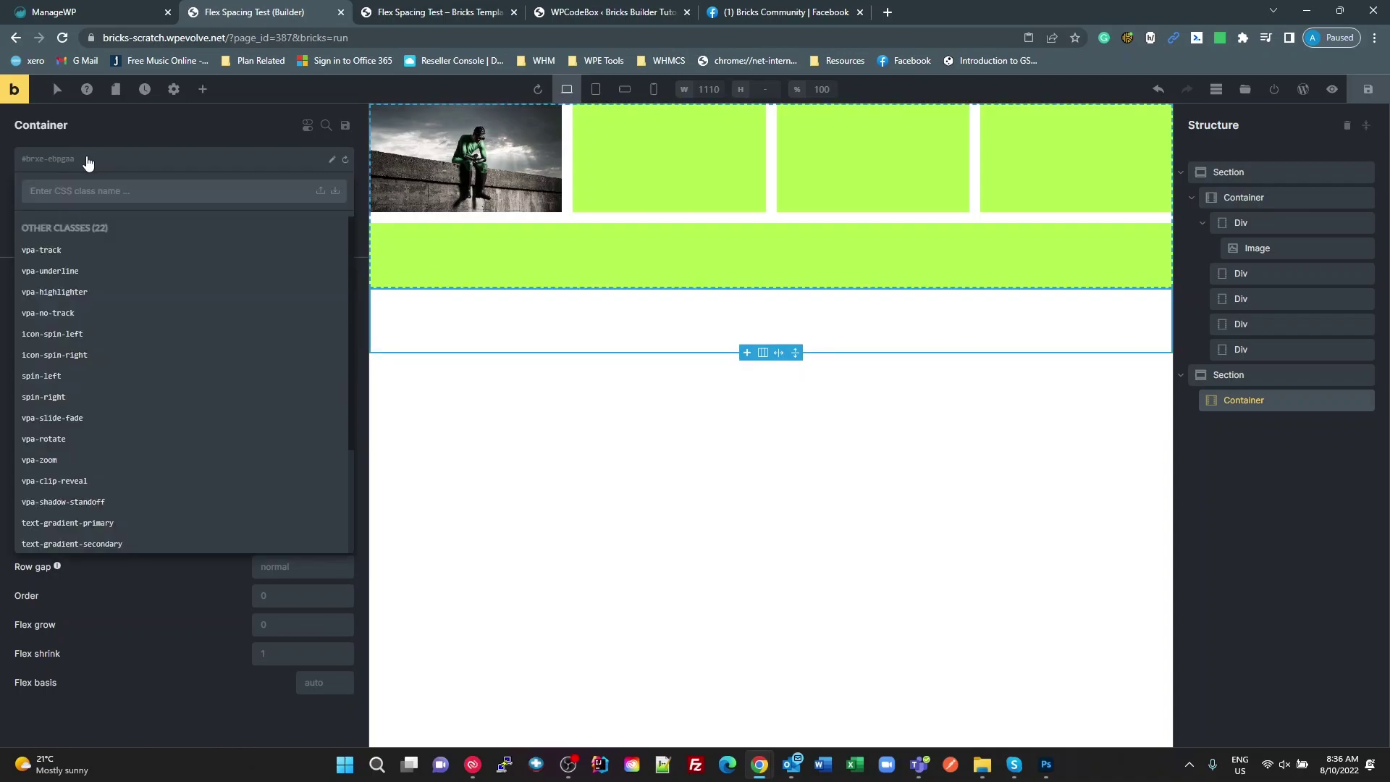
type("test")
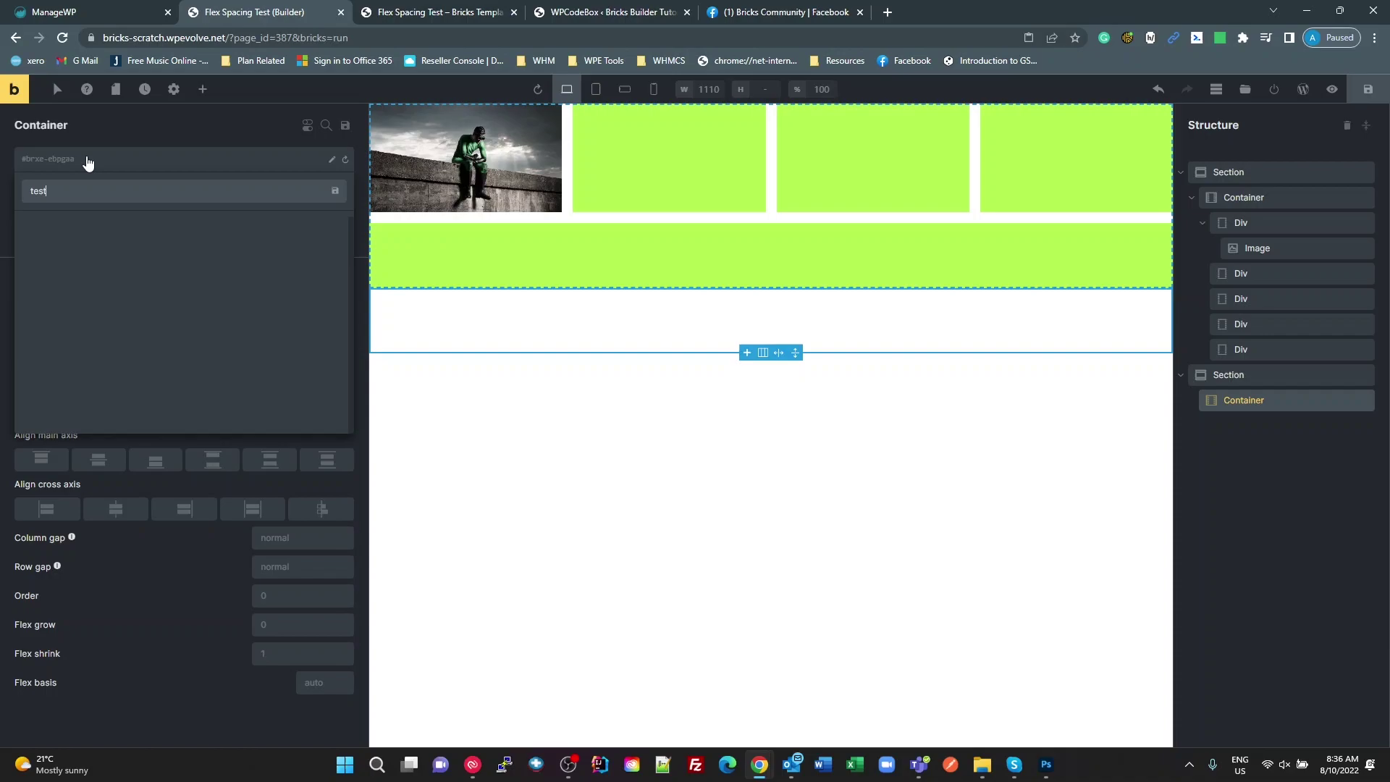
type("-container")
key("Return")
key("ctrl+plus")
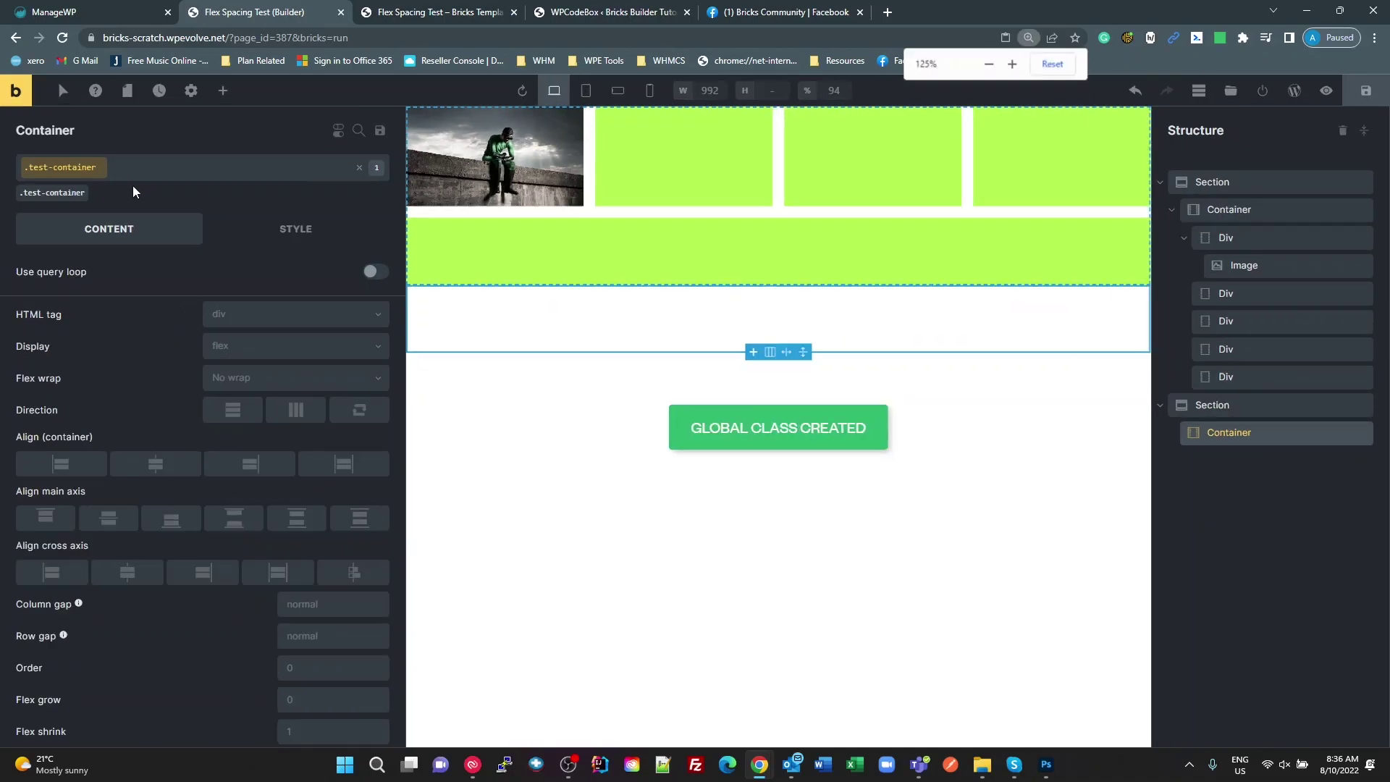
key("ctrl+plus")
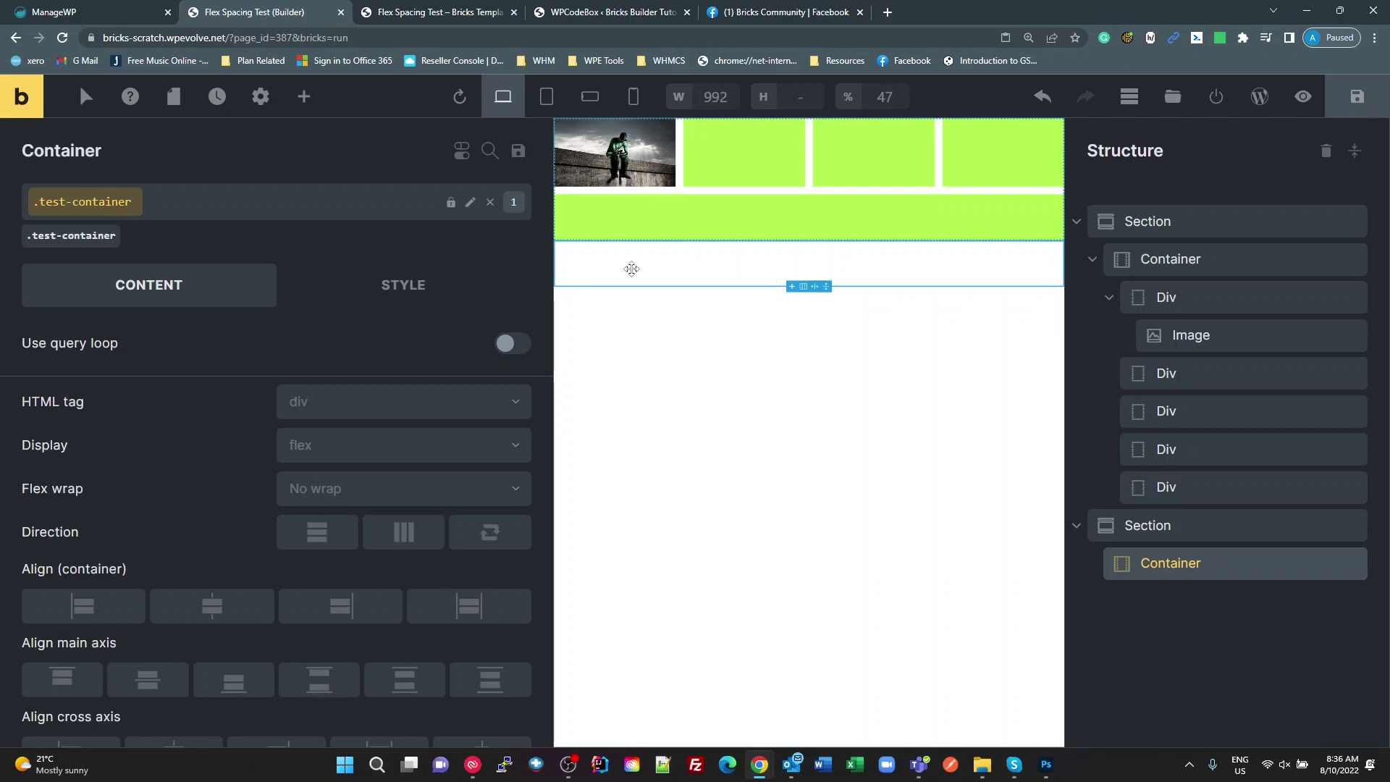
left_click(702, 221)
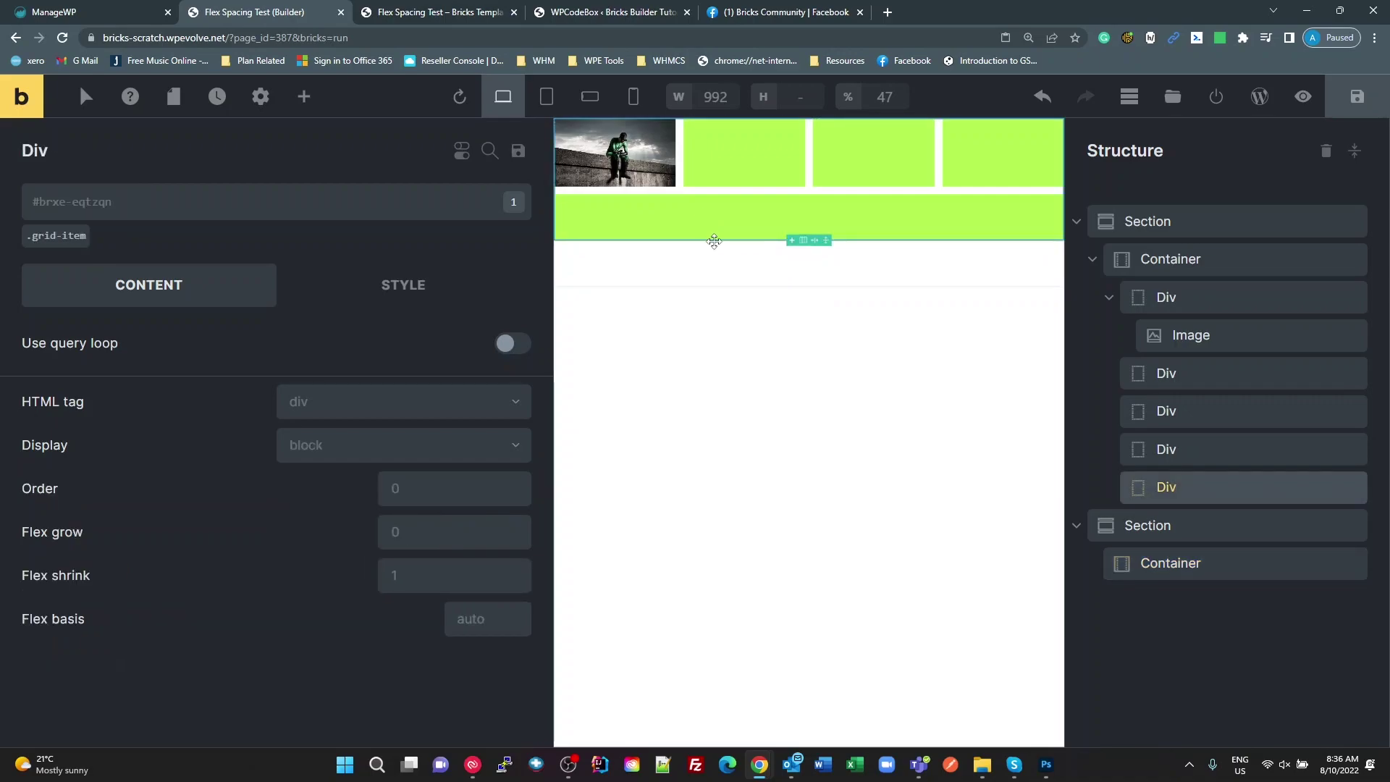
left_click(1170, 462)
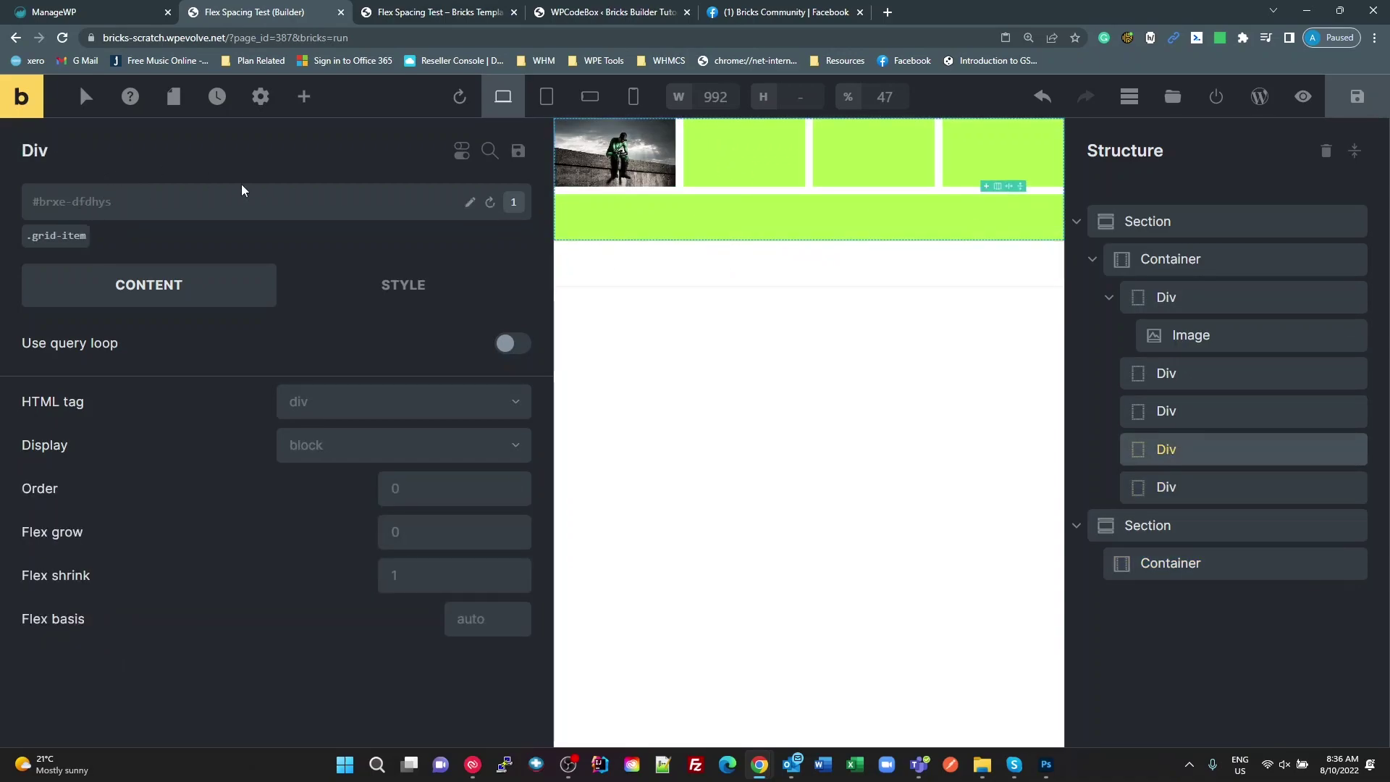
left_click(1174, 566)
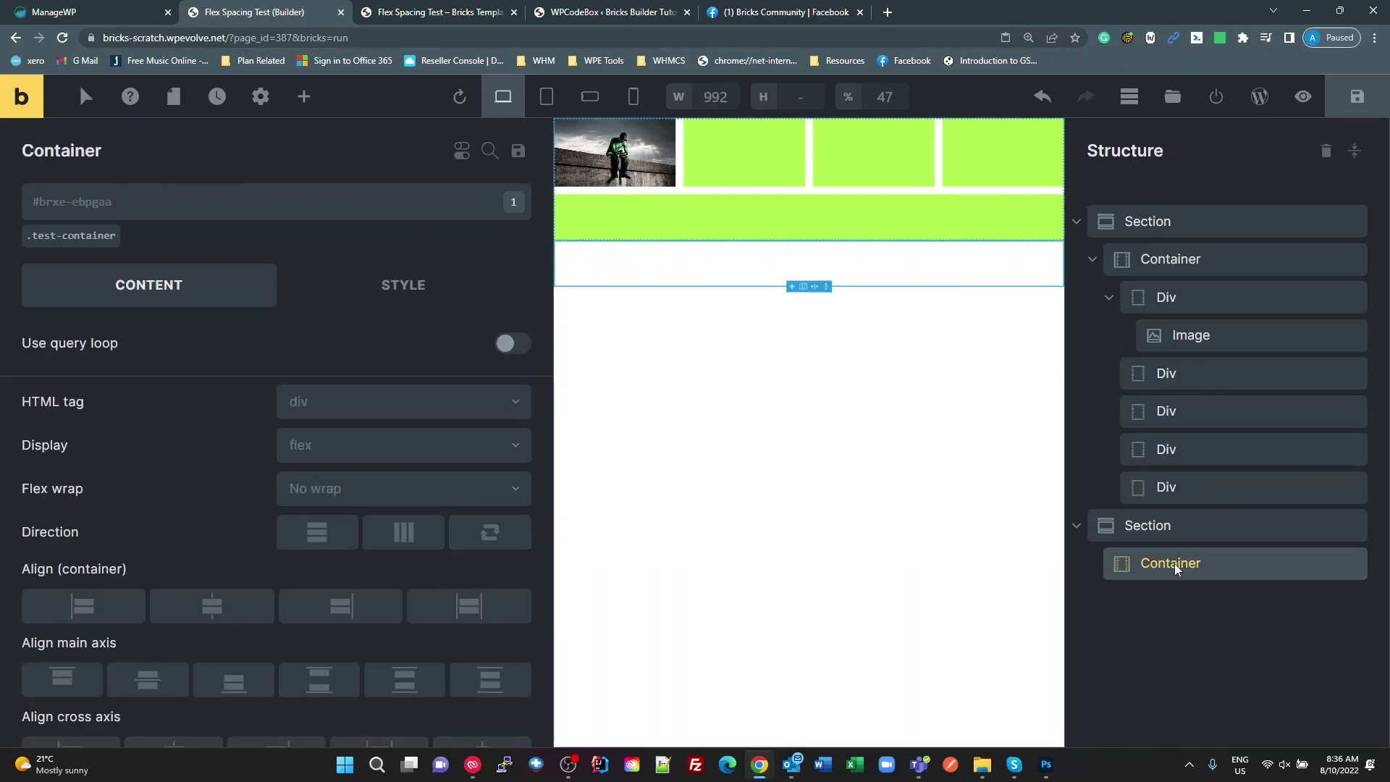
mouse_move(72, 247)
left_click(95, 237)
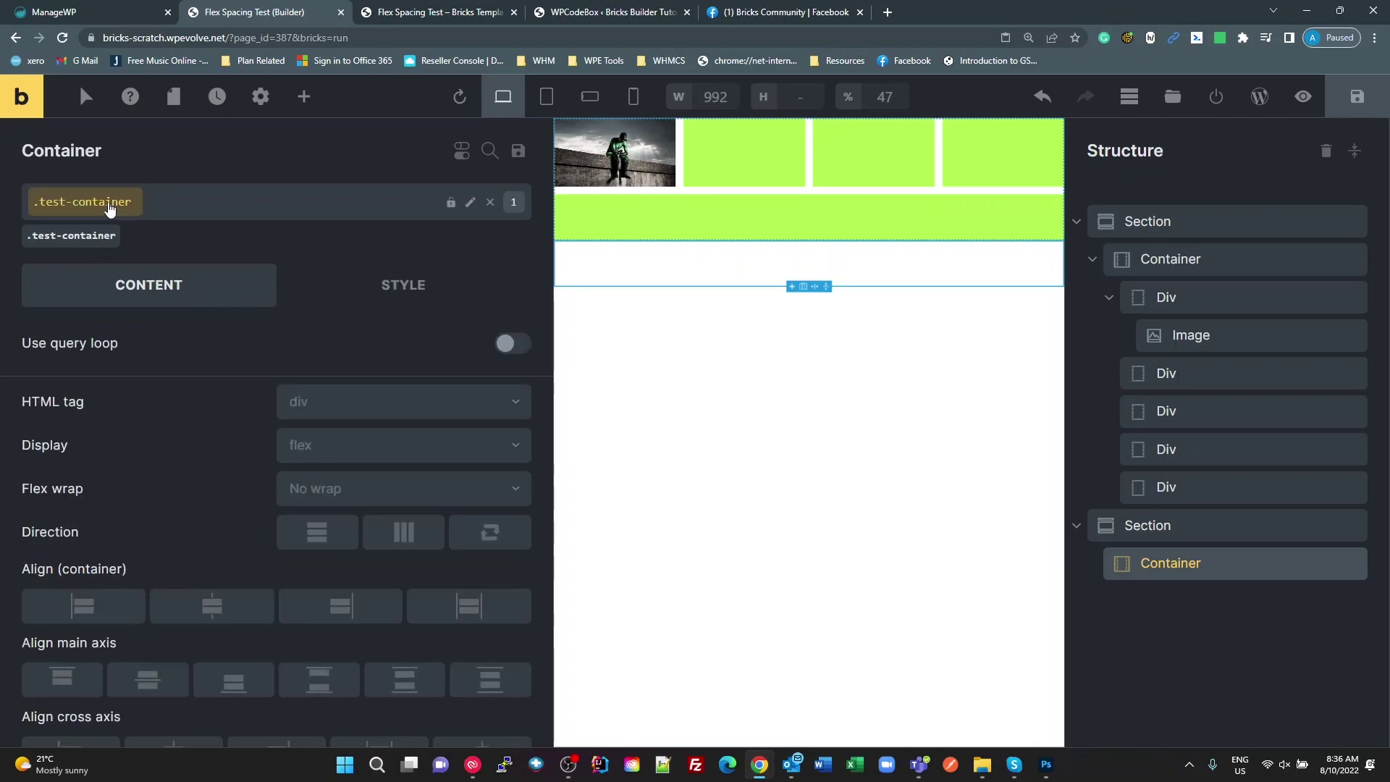
scroll(366, 401, "down", 1)
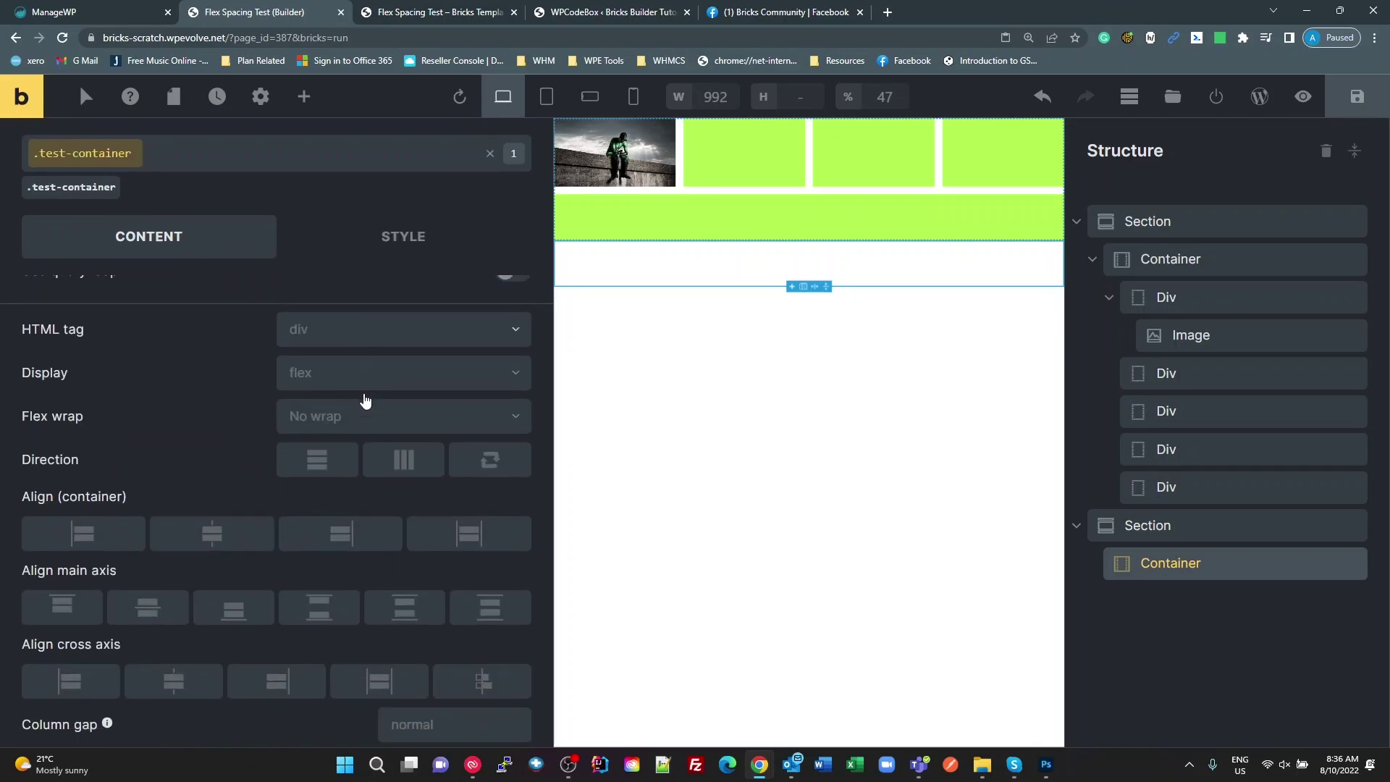
key("ctrl+minus")
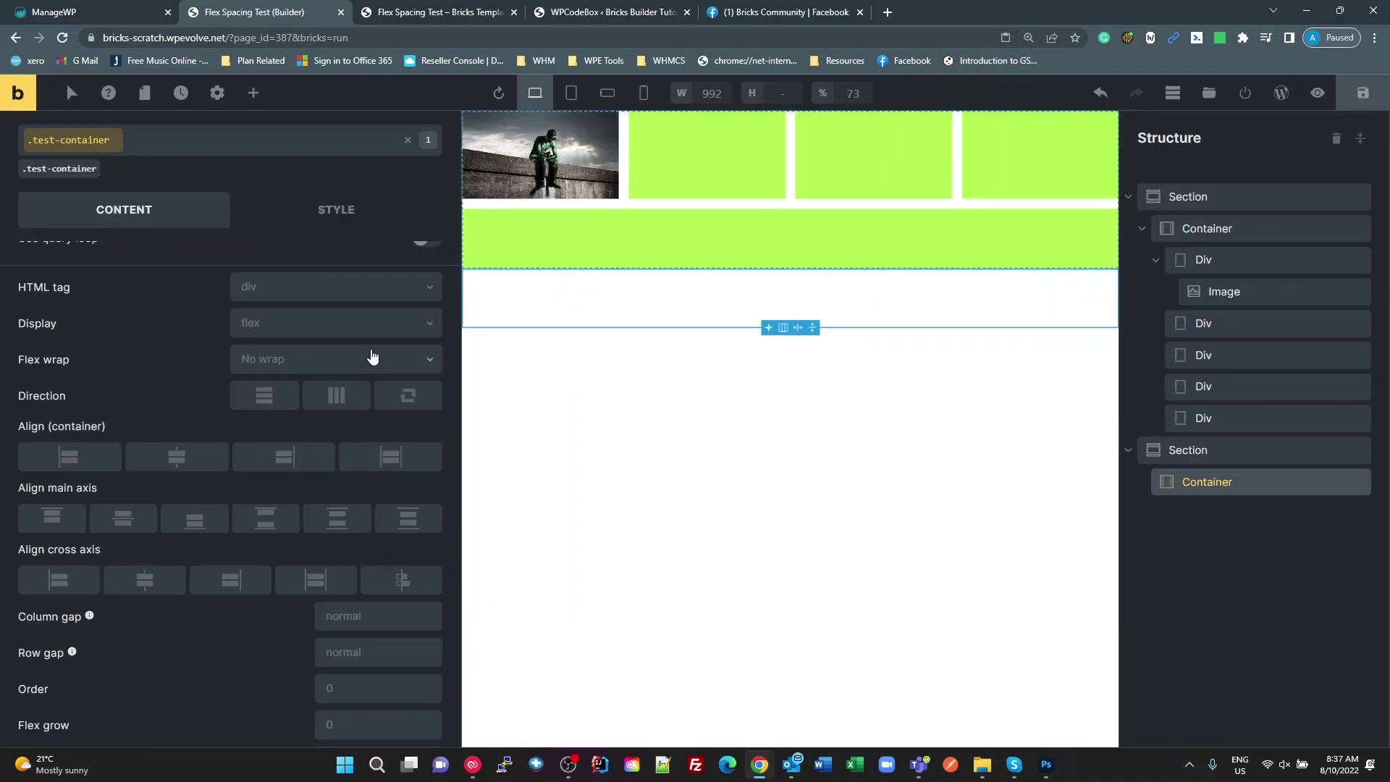
scroll(367, 360, "up", 1)
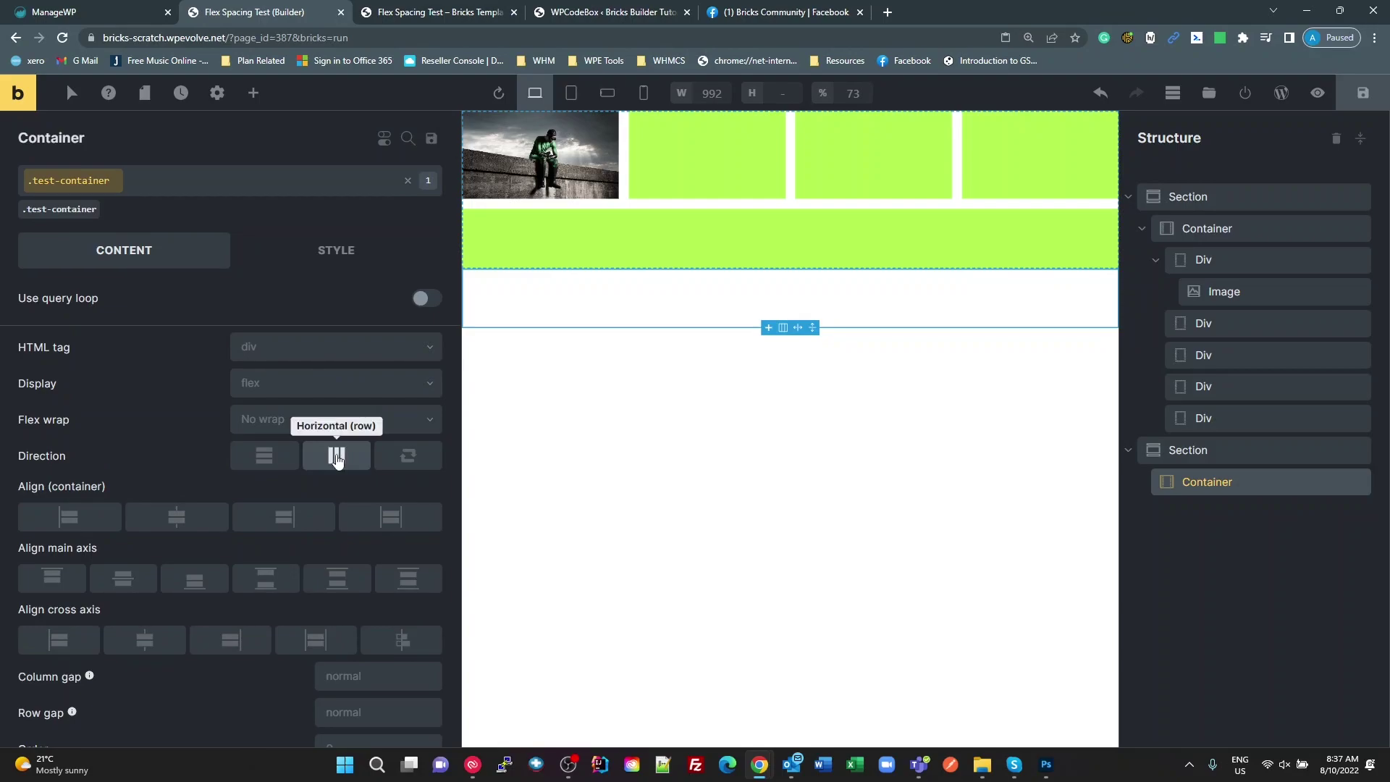
Set the test-container direction to Horizontal (row) and its background to Primary Muted
left_click(337, 456)
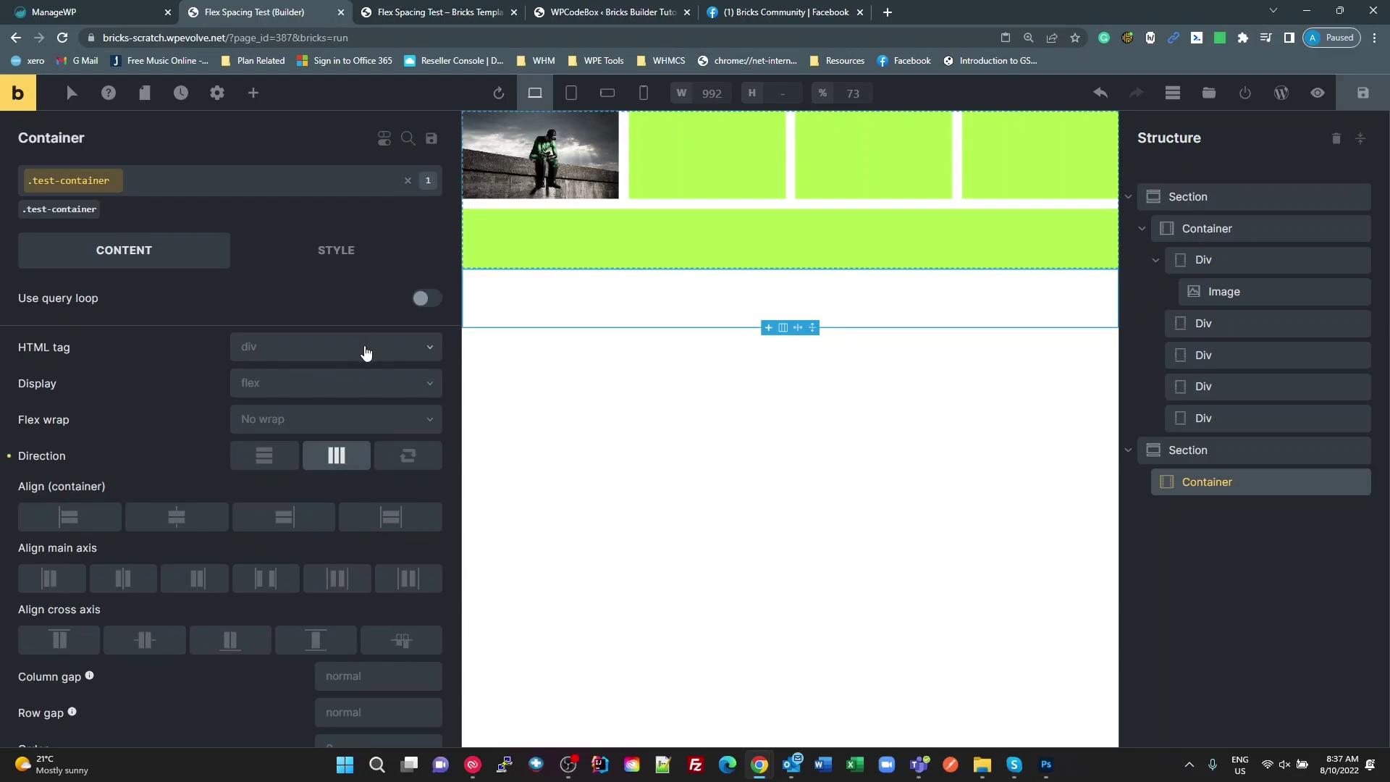
left_click(340, 257)
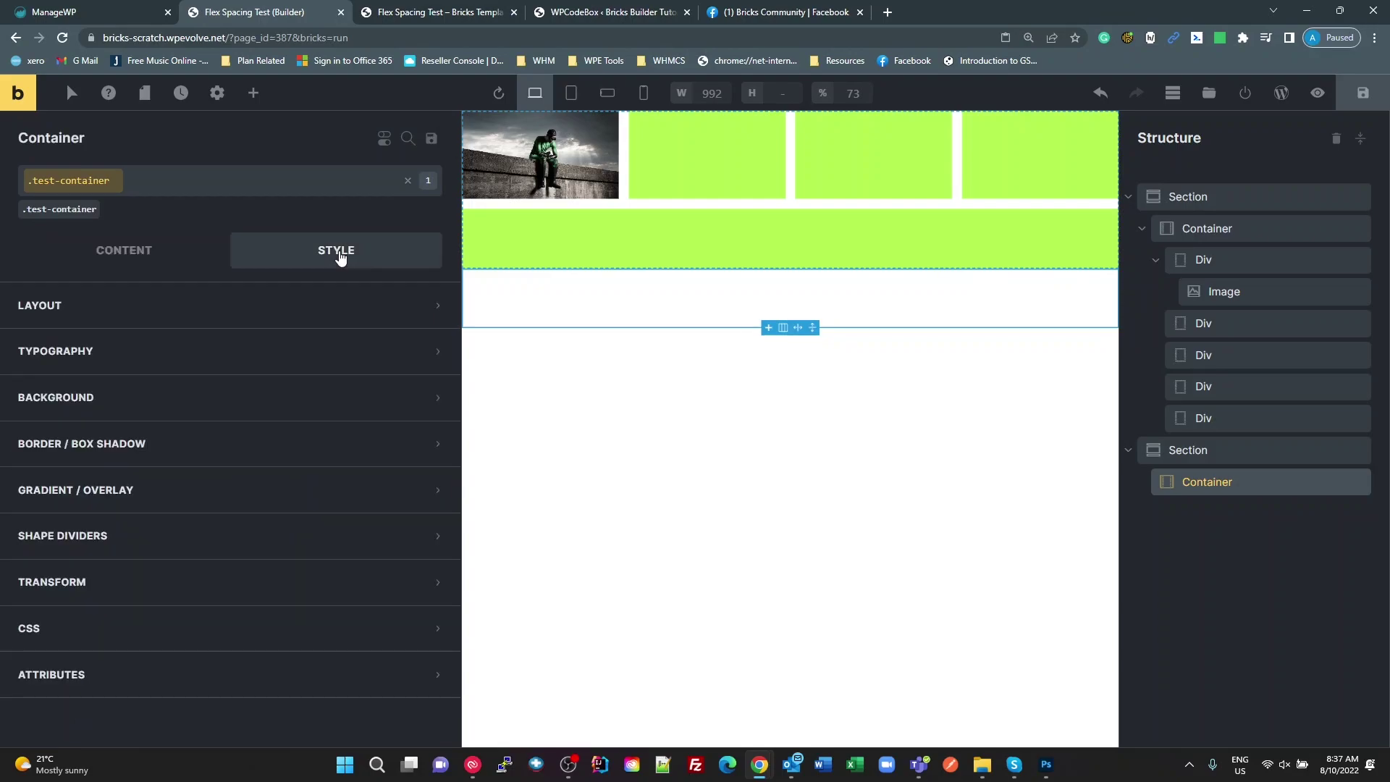
left_click(115, 398)
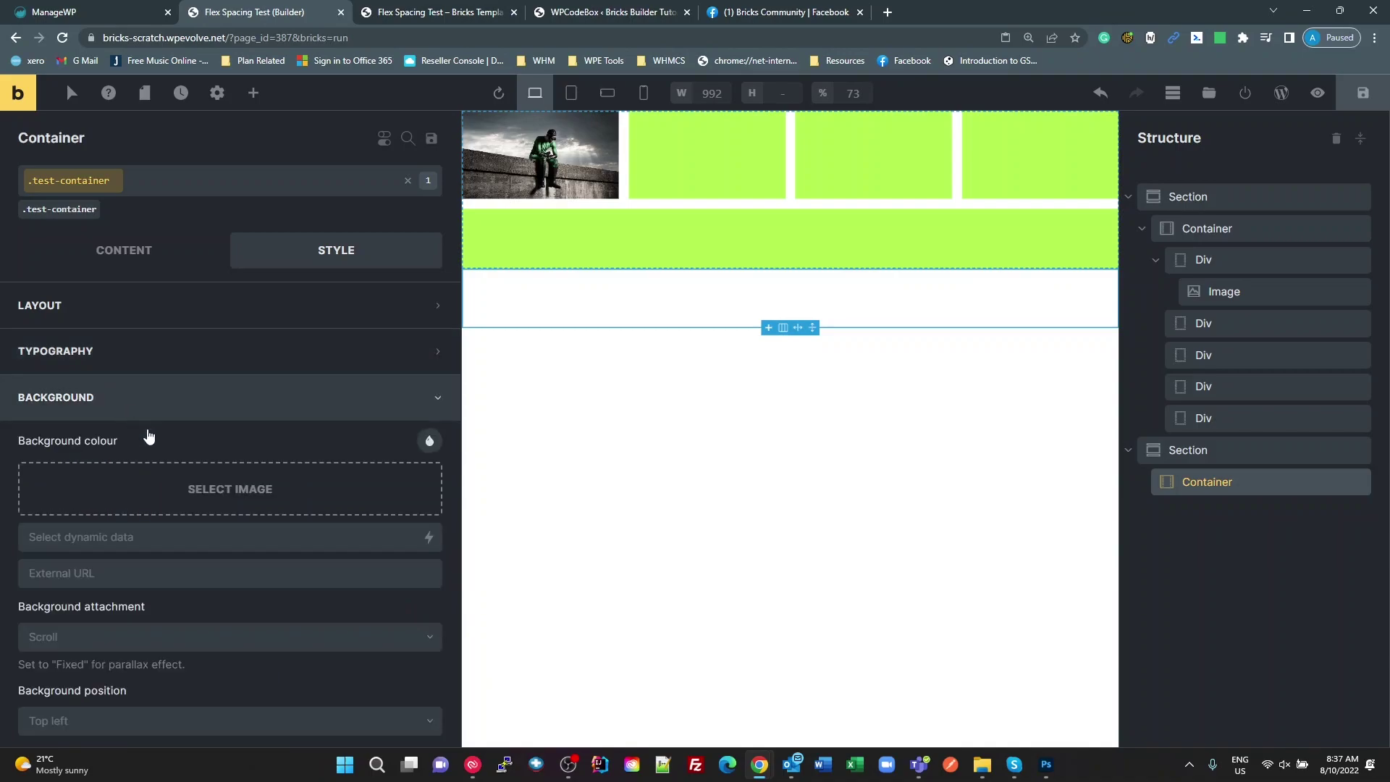
left_click(427, 441)
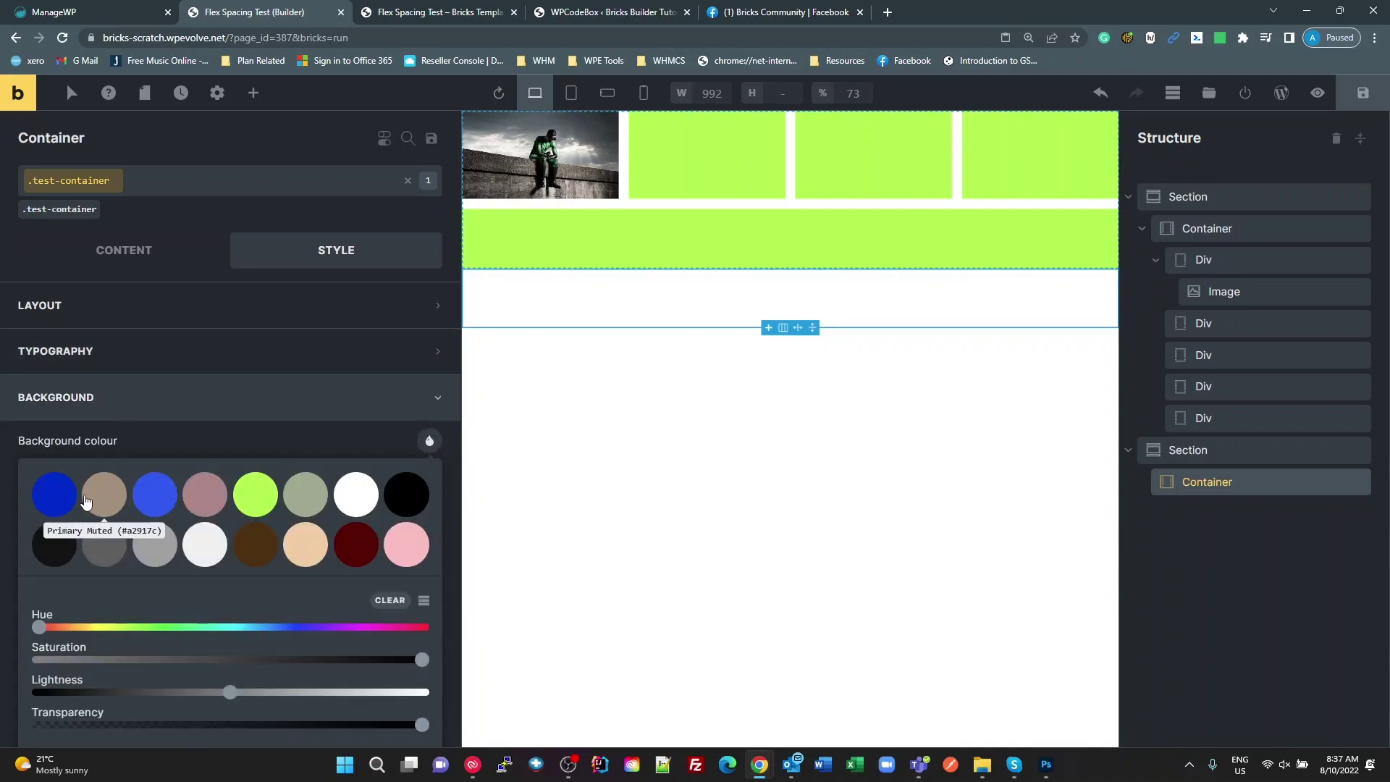
left_click(119, 500)
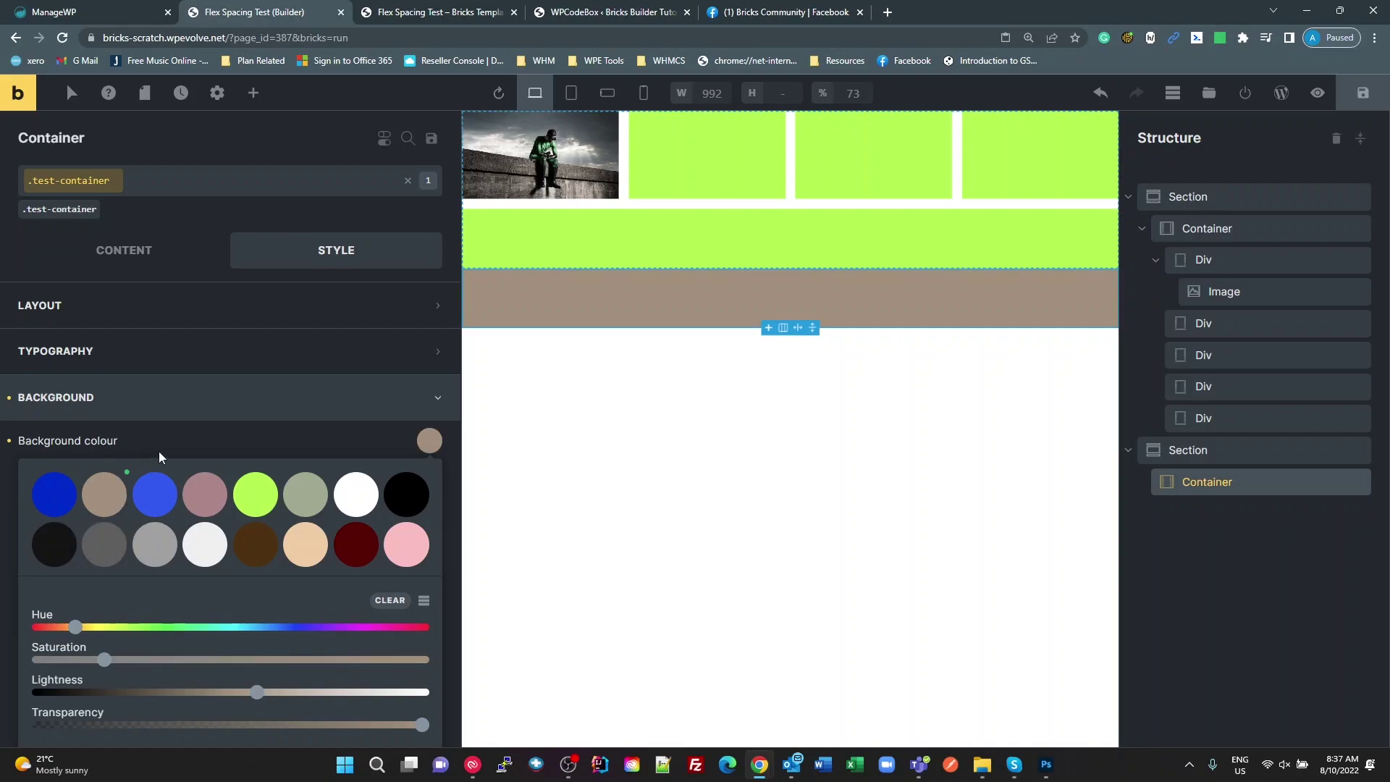
left_click(92, 404)
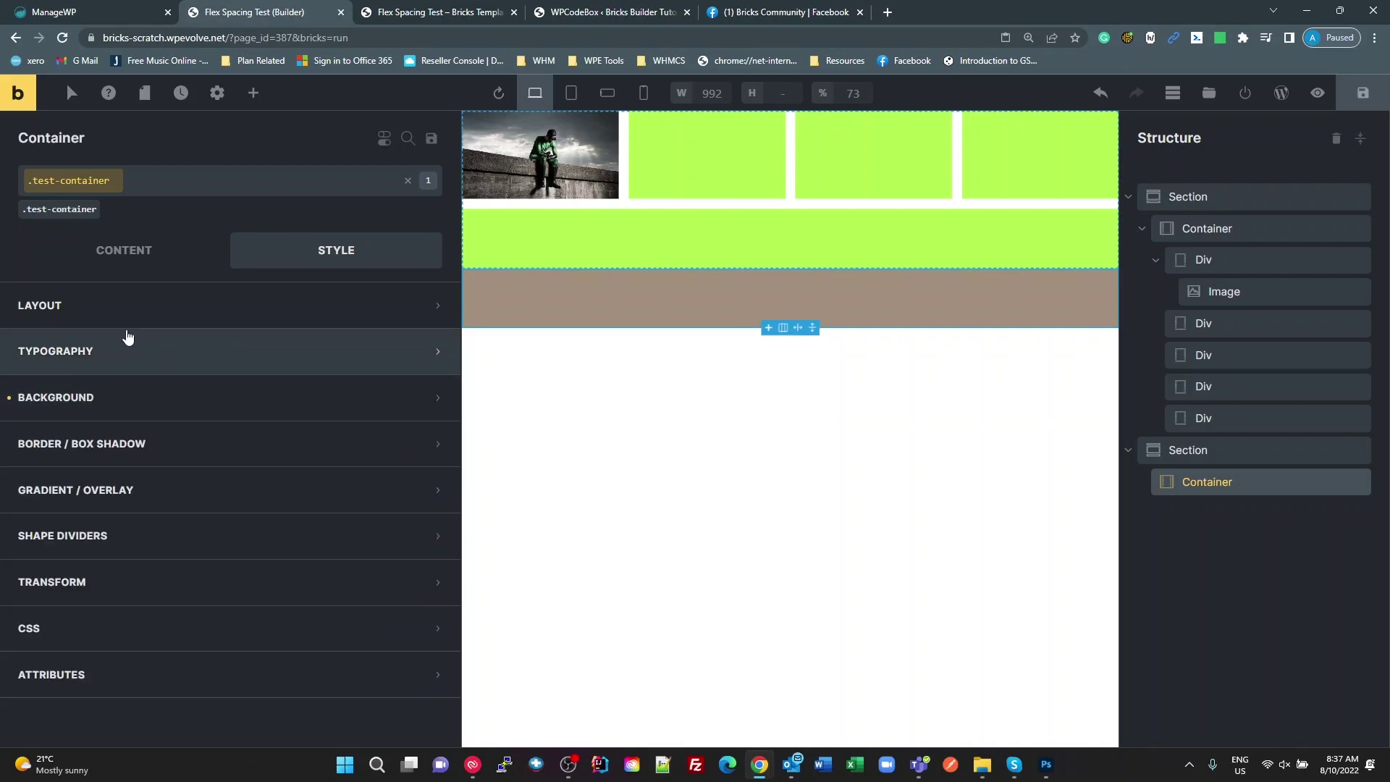
left_click(98, 311)
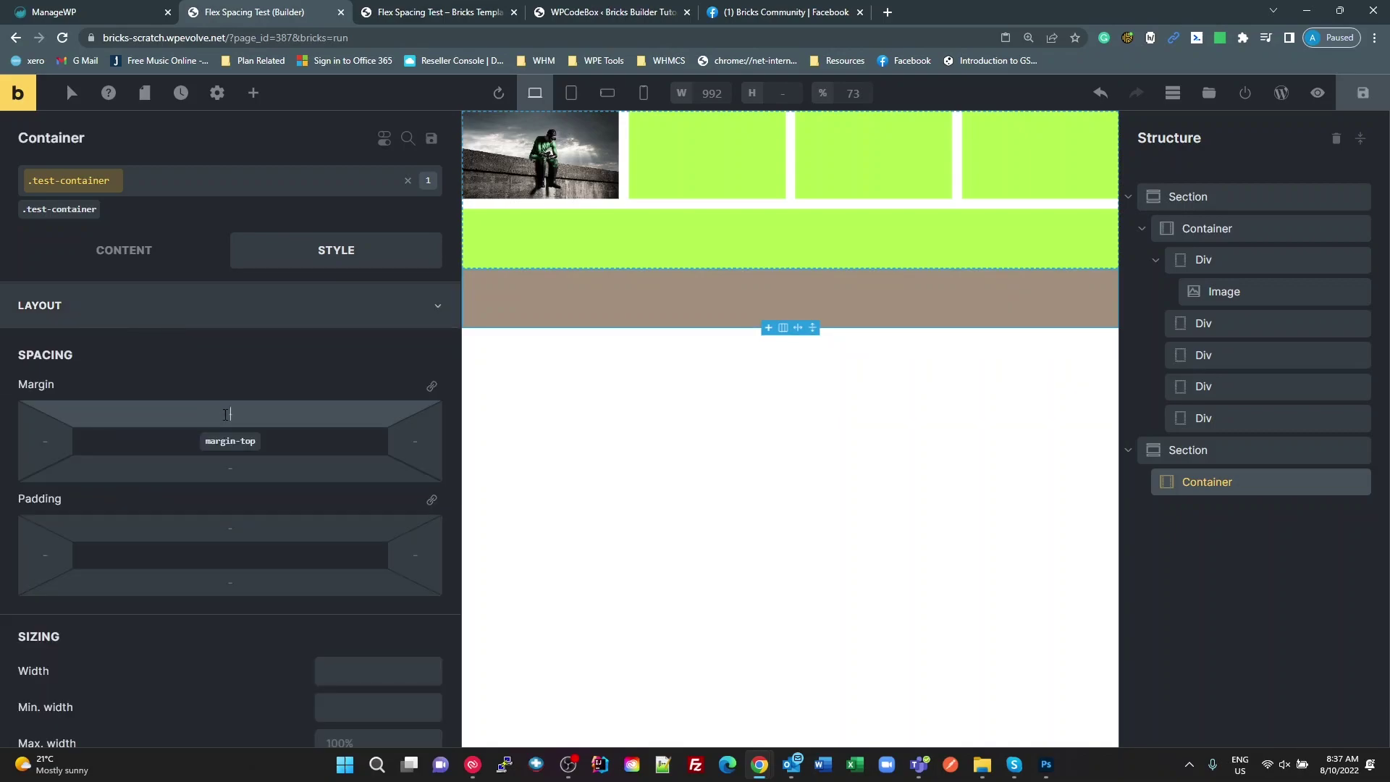
Enter 5rem as top and bottom margin, then clear both margin values again
left_click(377, 411)
type("5rem")
left_click(239, 464)
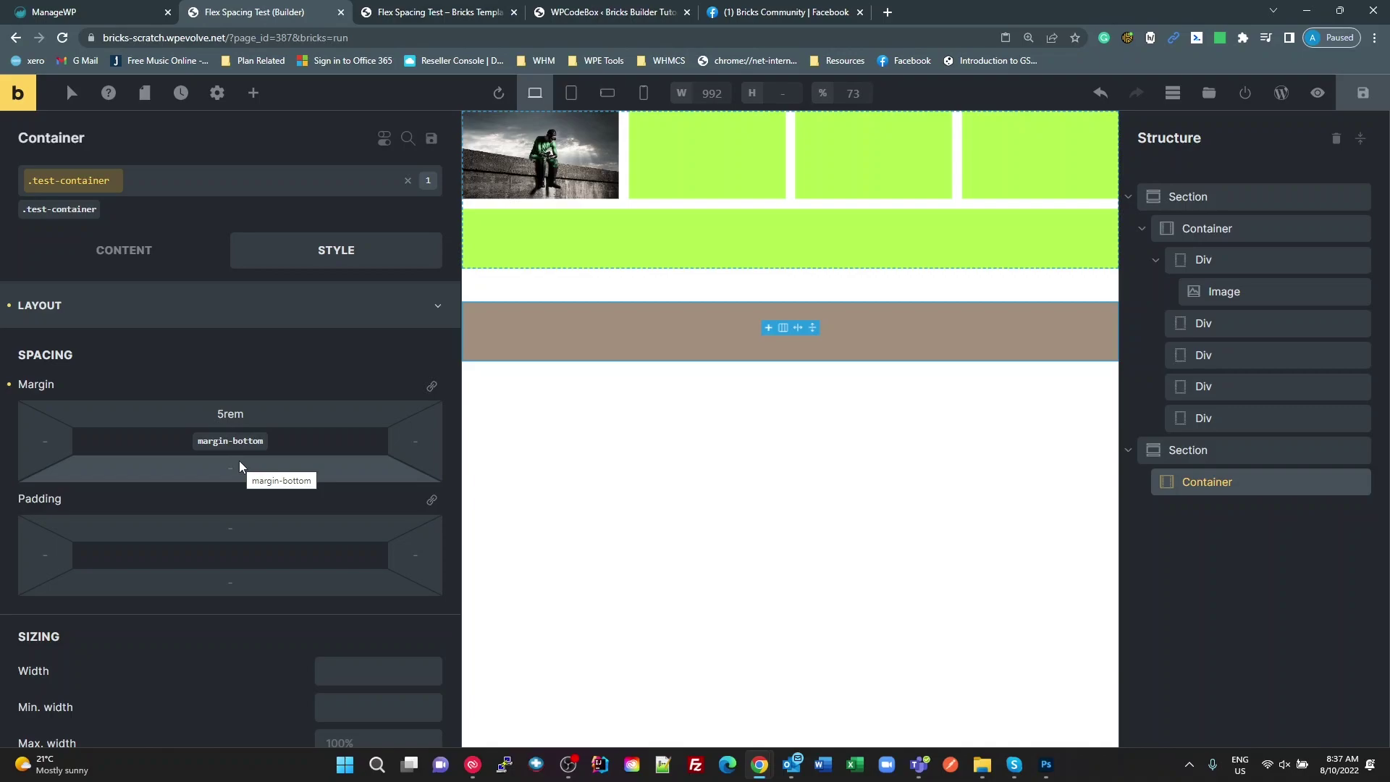
type("5rem")
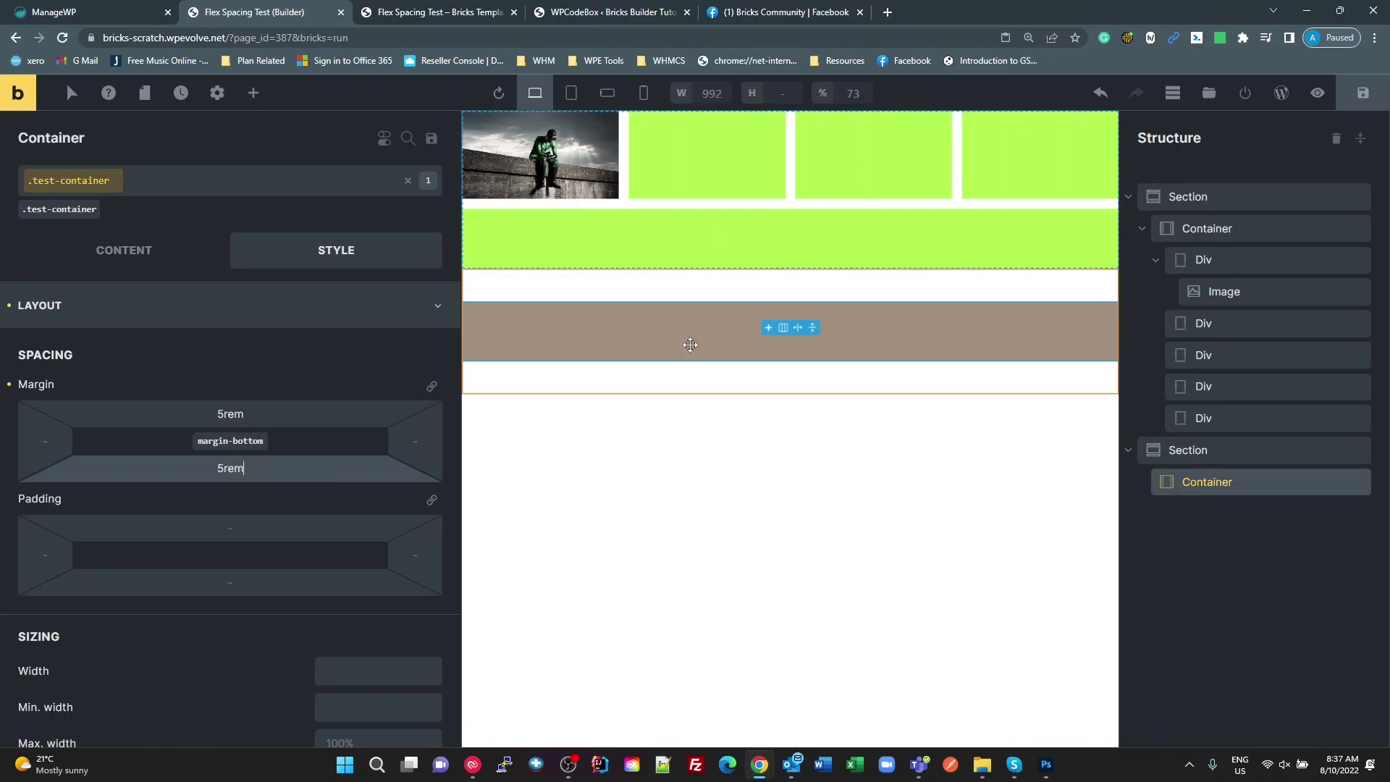
left_click(156, 409)
key("Up")
key("Up")
key("Up")
key("Up")
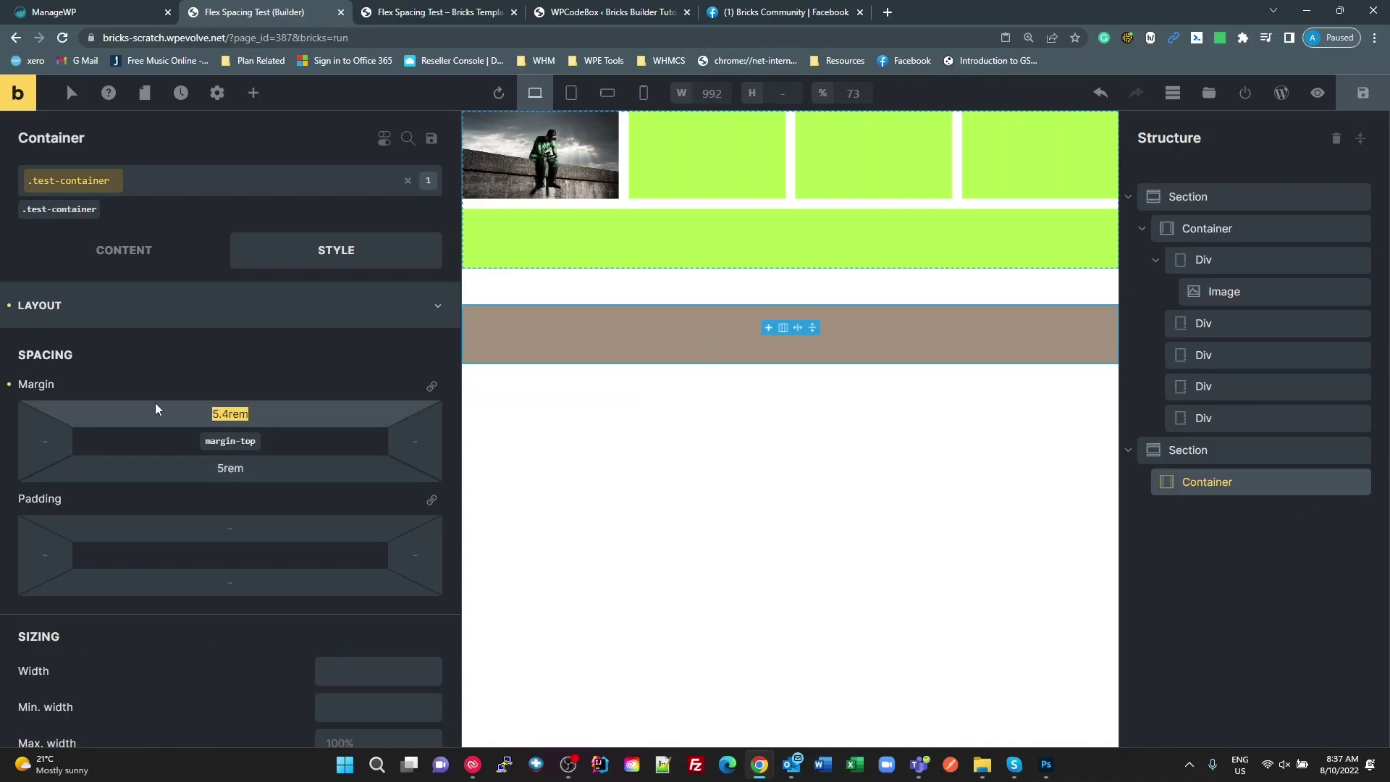
key("BackSpace")
double_click(230, 468)
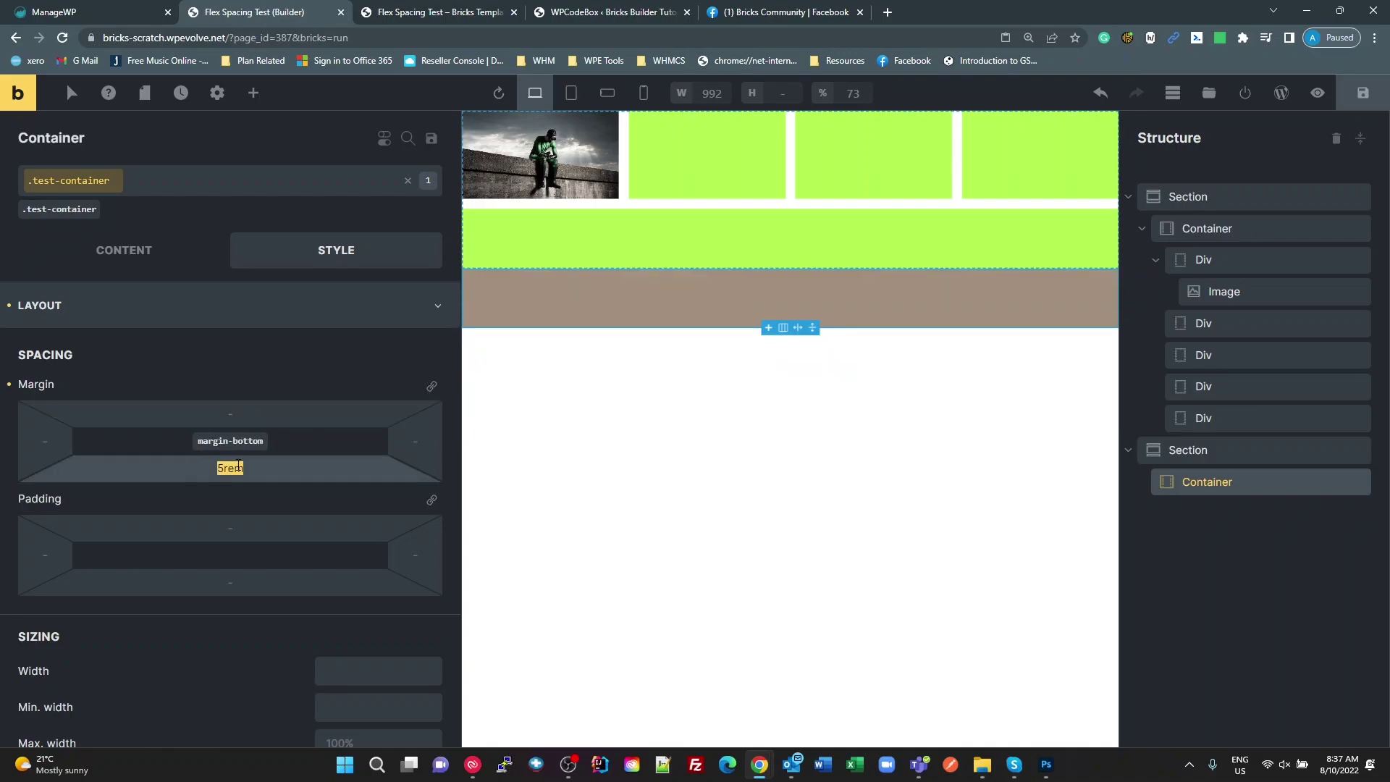
key("BackSpace")
Set the container's top and bottom padding to 5rem each
left_click(241, 524)
type("5")
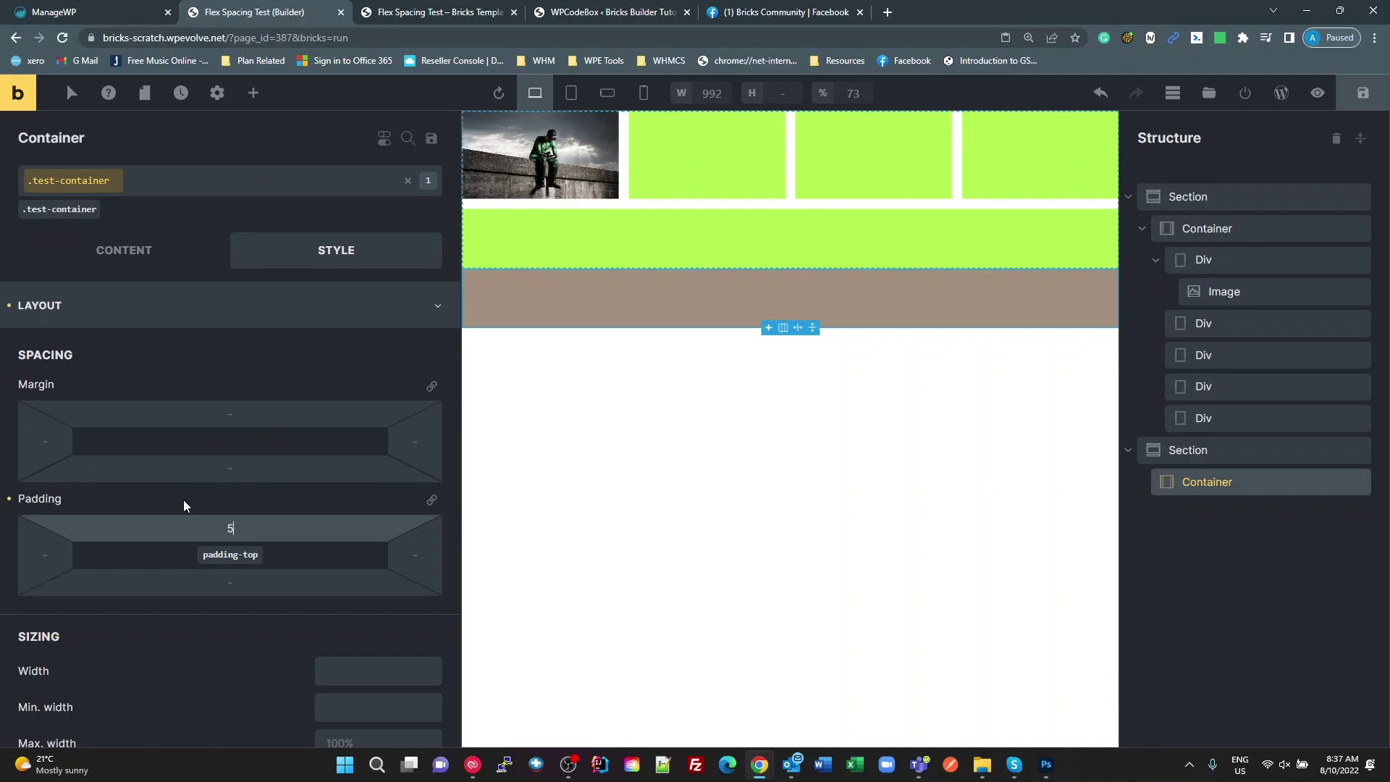
type("rem")
left_click(233, 583)
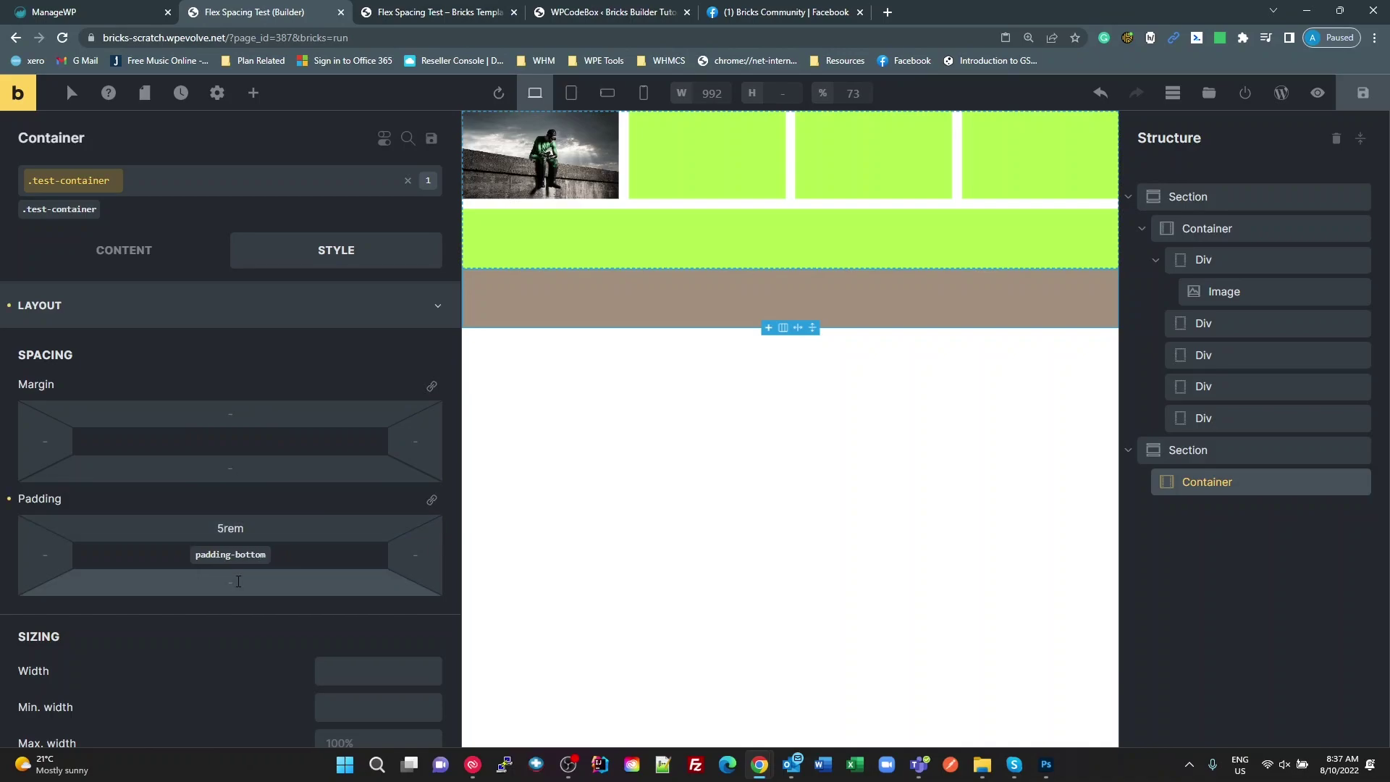
type("5rem")
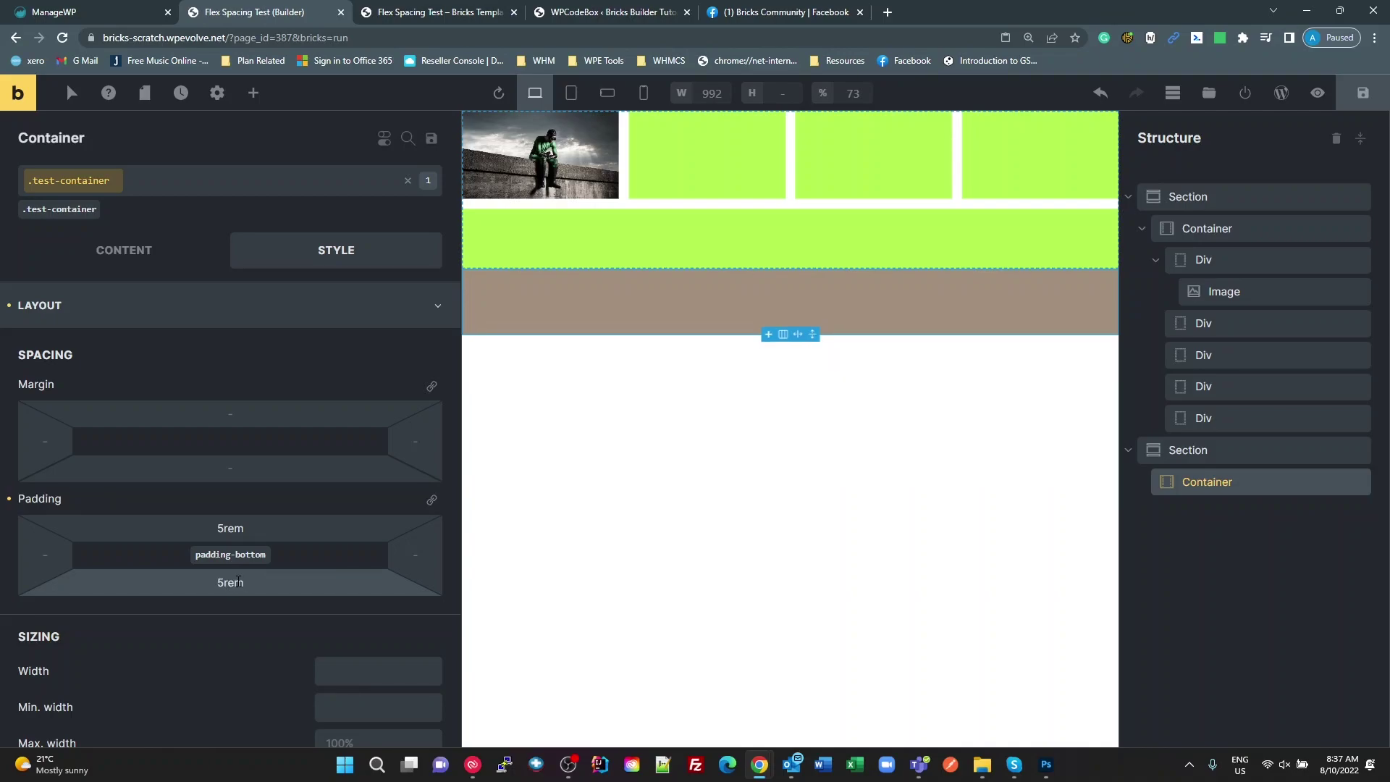
Override top padding per breakpoint: 4rem tablet portrait, 3rem mobile landscape, 2rem mobile portrait
left_click(574, 99)
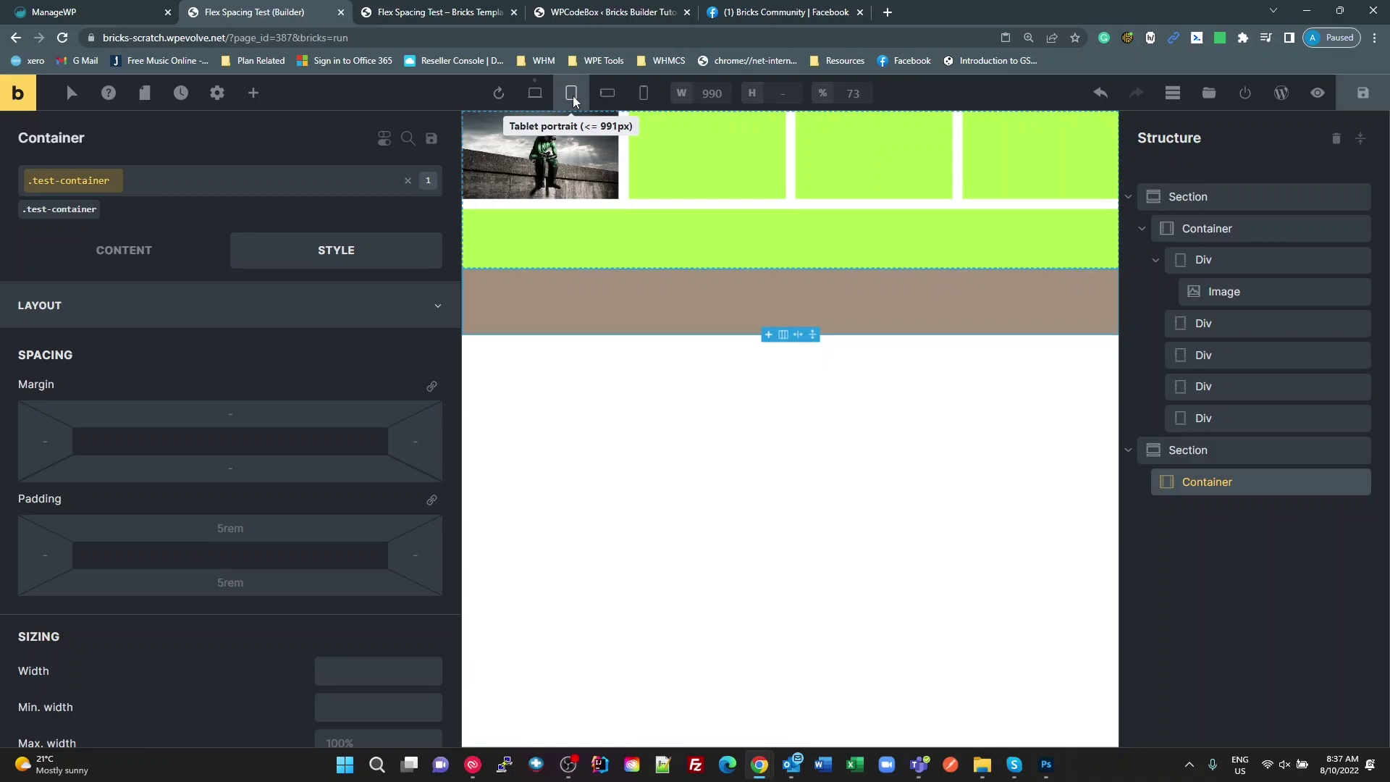
left_click(253, 529)
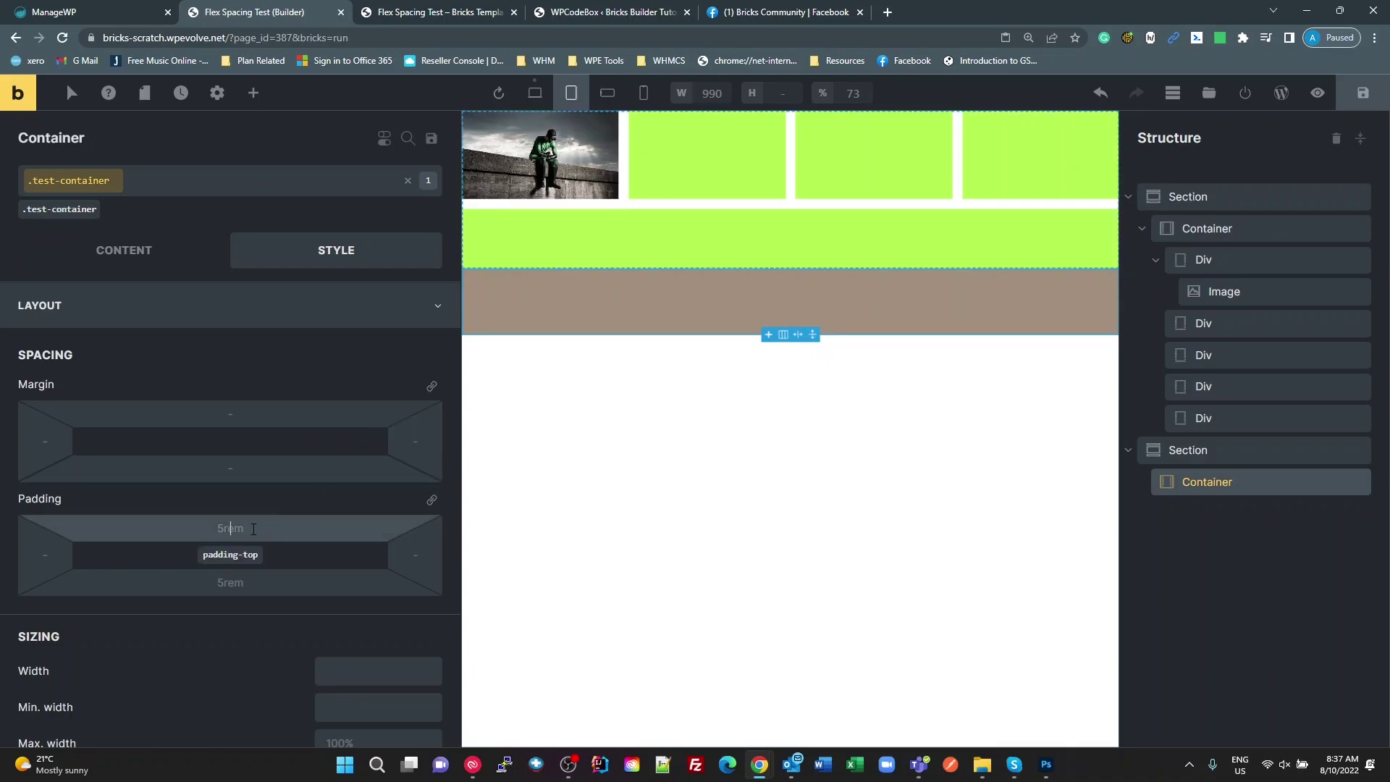
type("4rem")
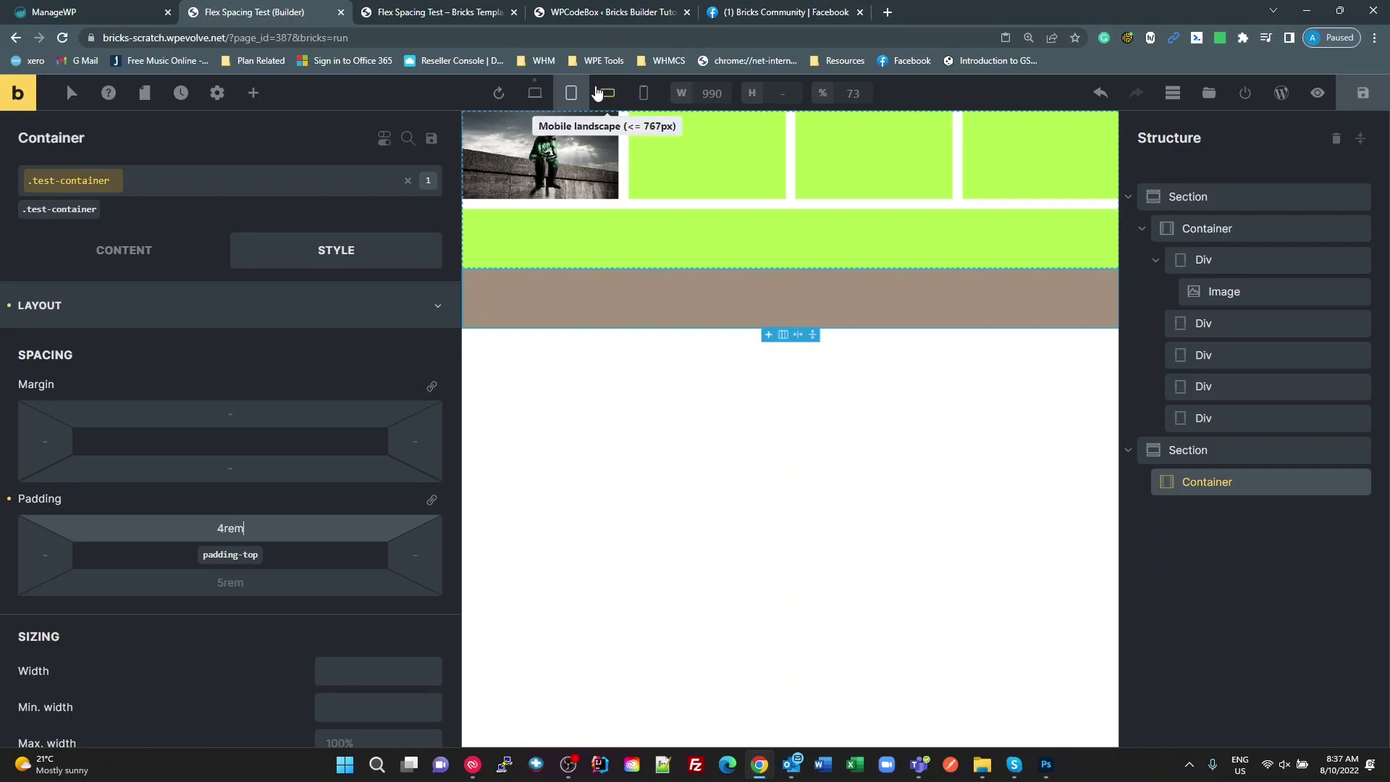
left_click(608, 93)
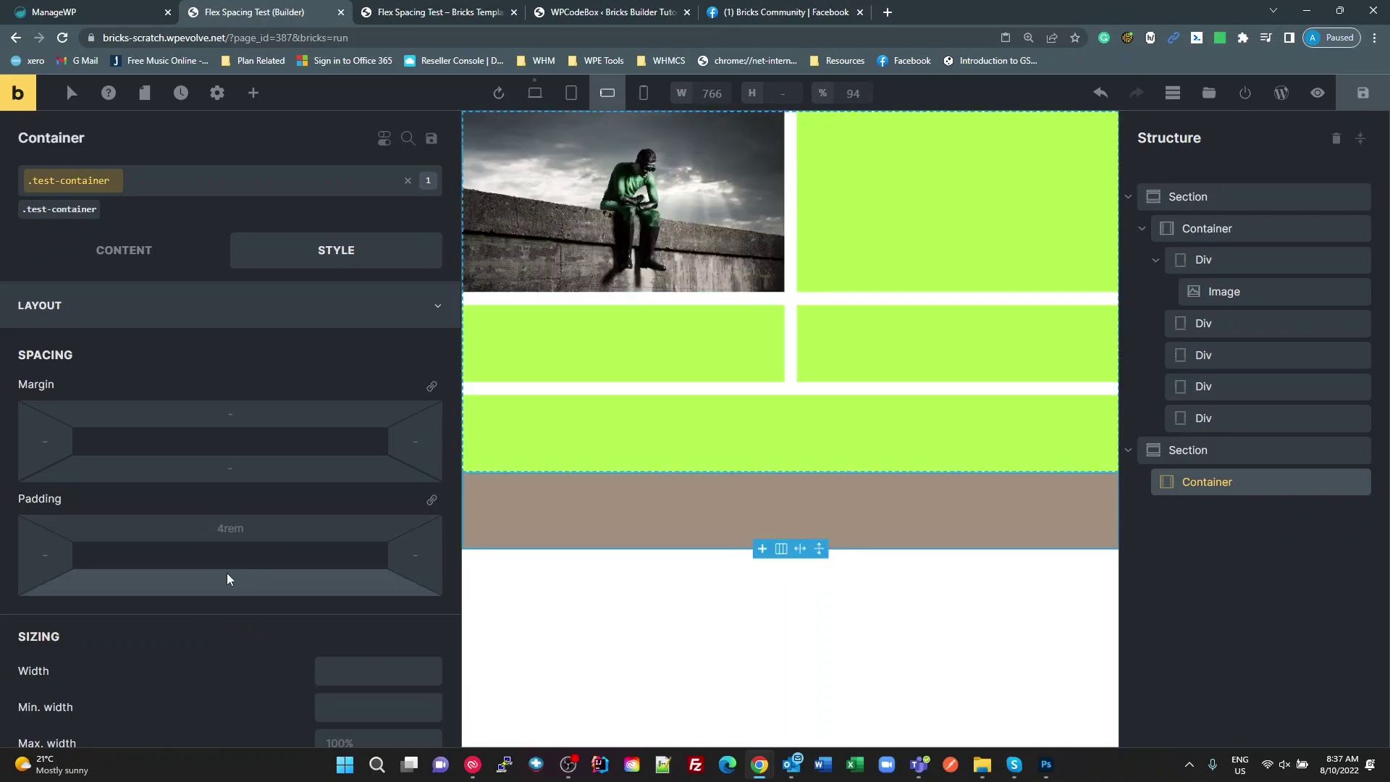
left_click(221, 520)
type("3re")
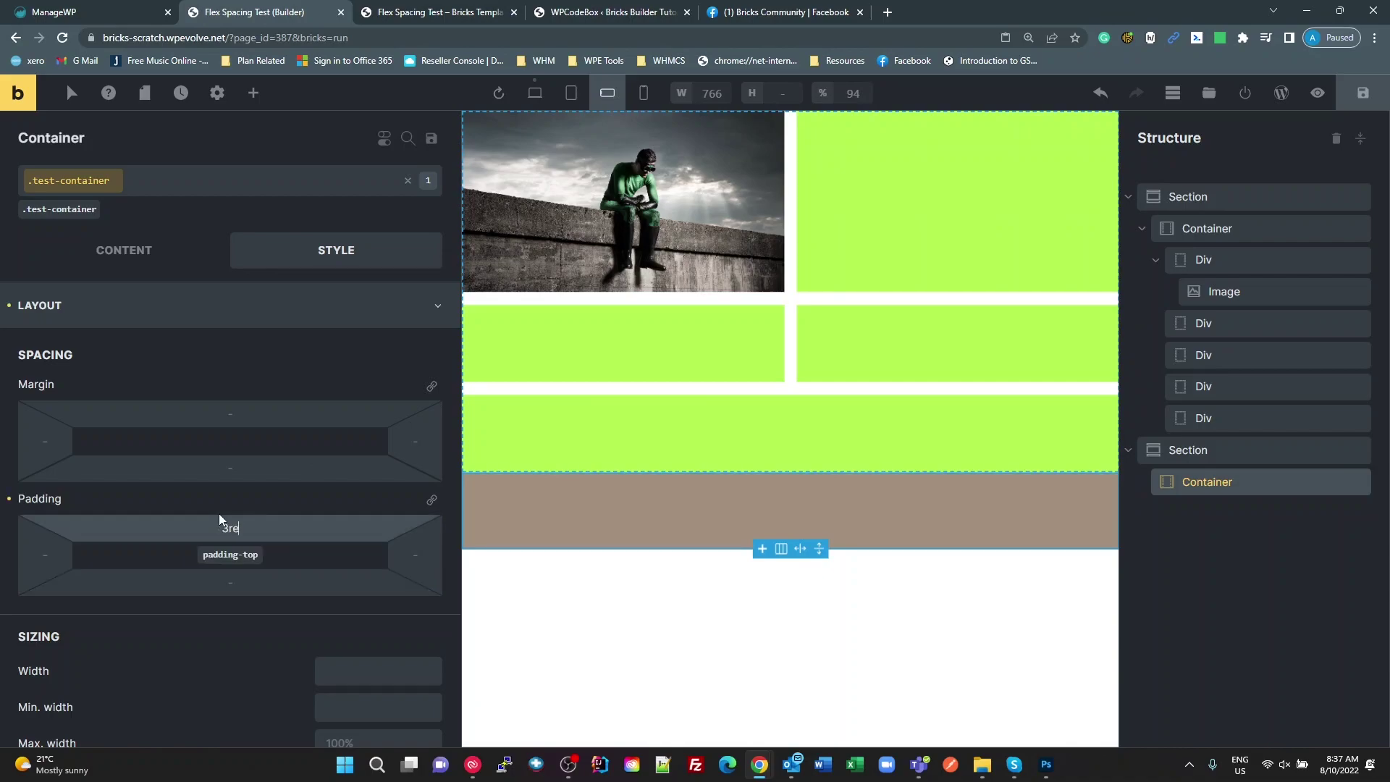
type("m")
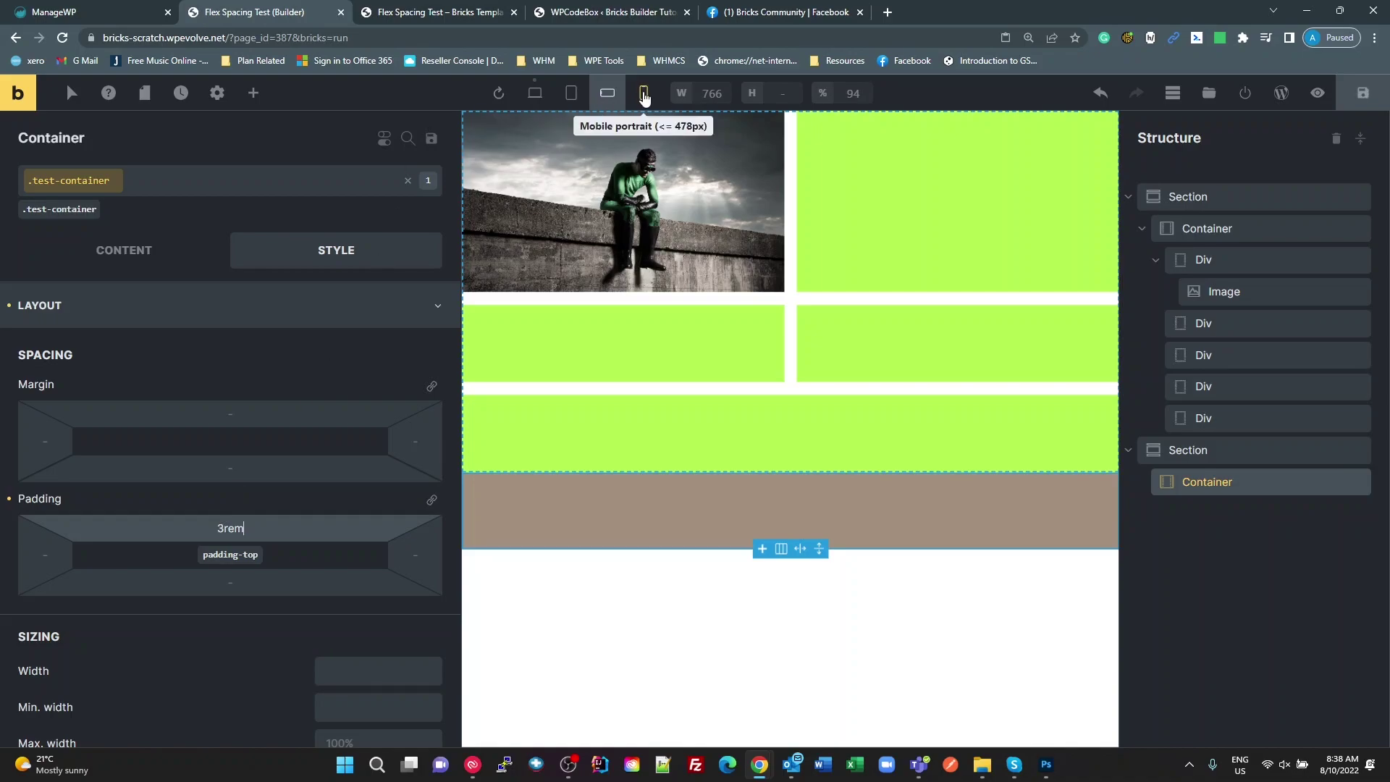
left_click(643, 94)
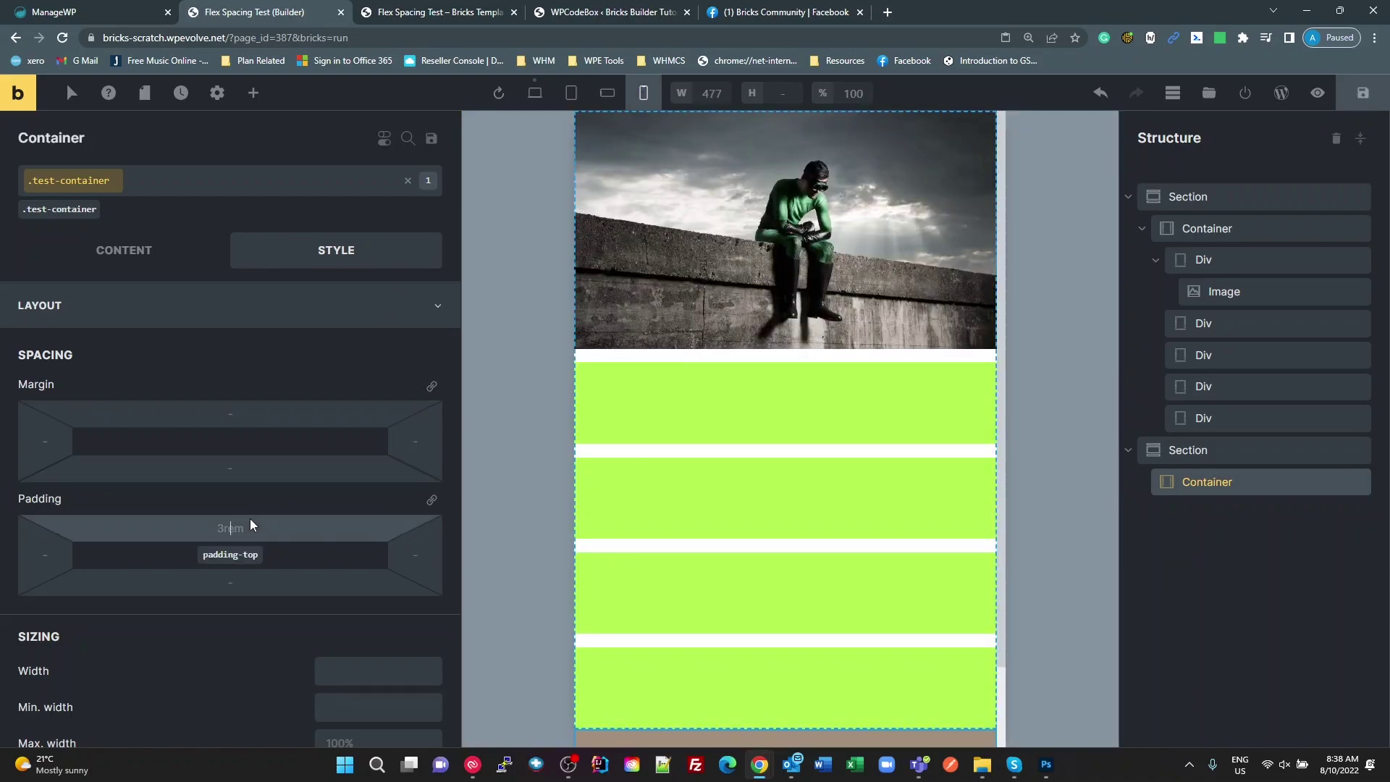
left_click(251, 522)
type("2rem")
Change the test-container background from Primary Muted to Secondary blue (#3954f3)
left_click(125, 259)
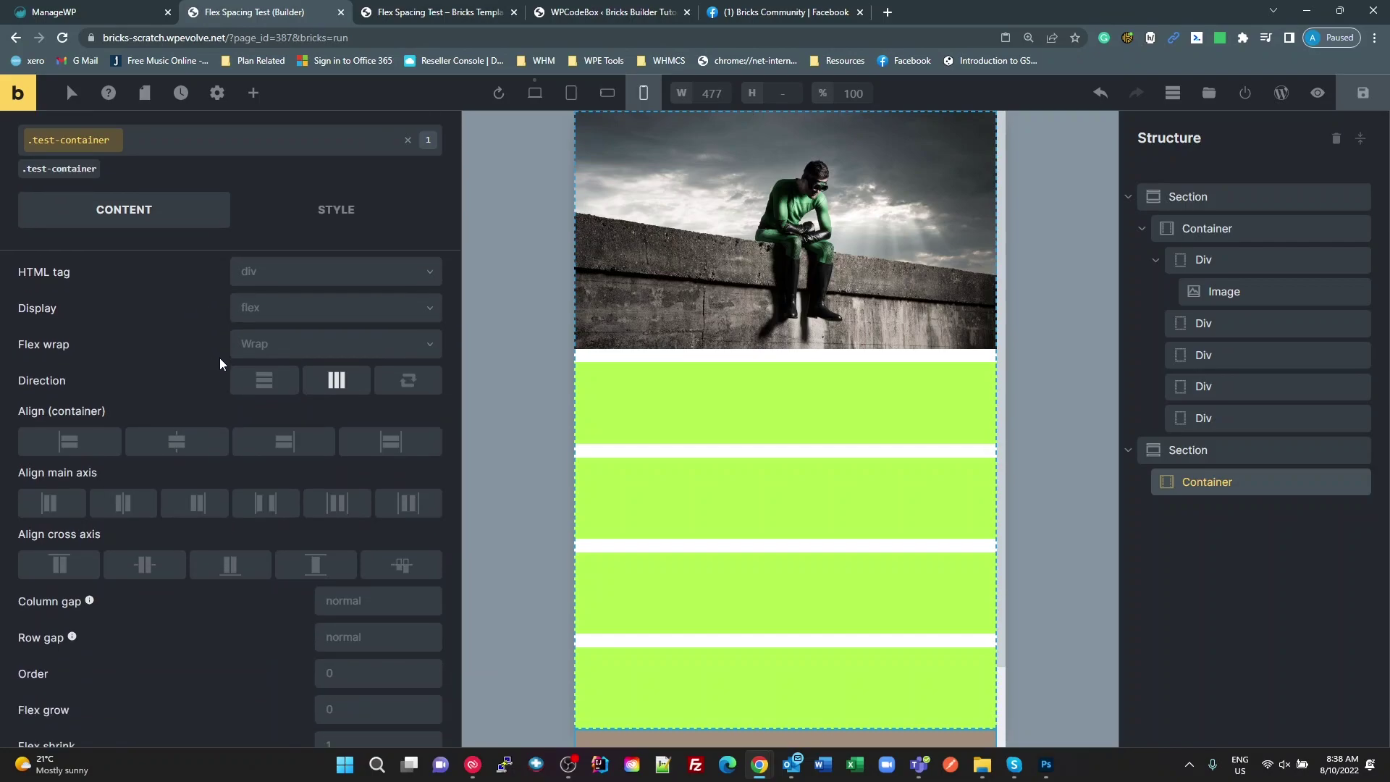
scroll(220, 363, "down", 1)
scroll(217, 333, "up", 2)
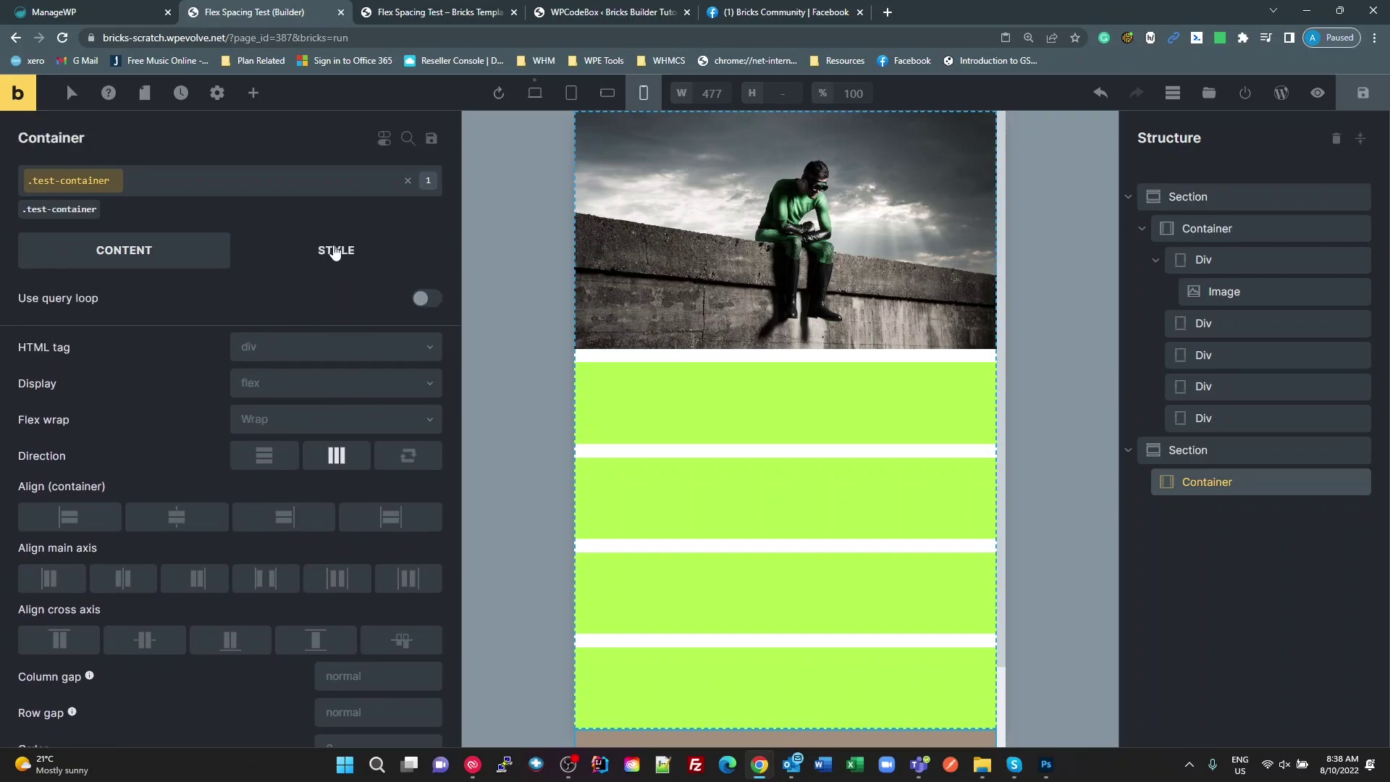
left_click(335, 252)
left_click(110, 323)
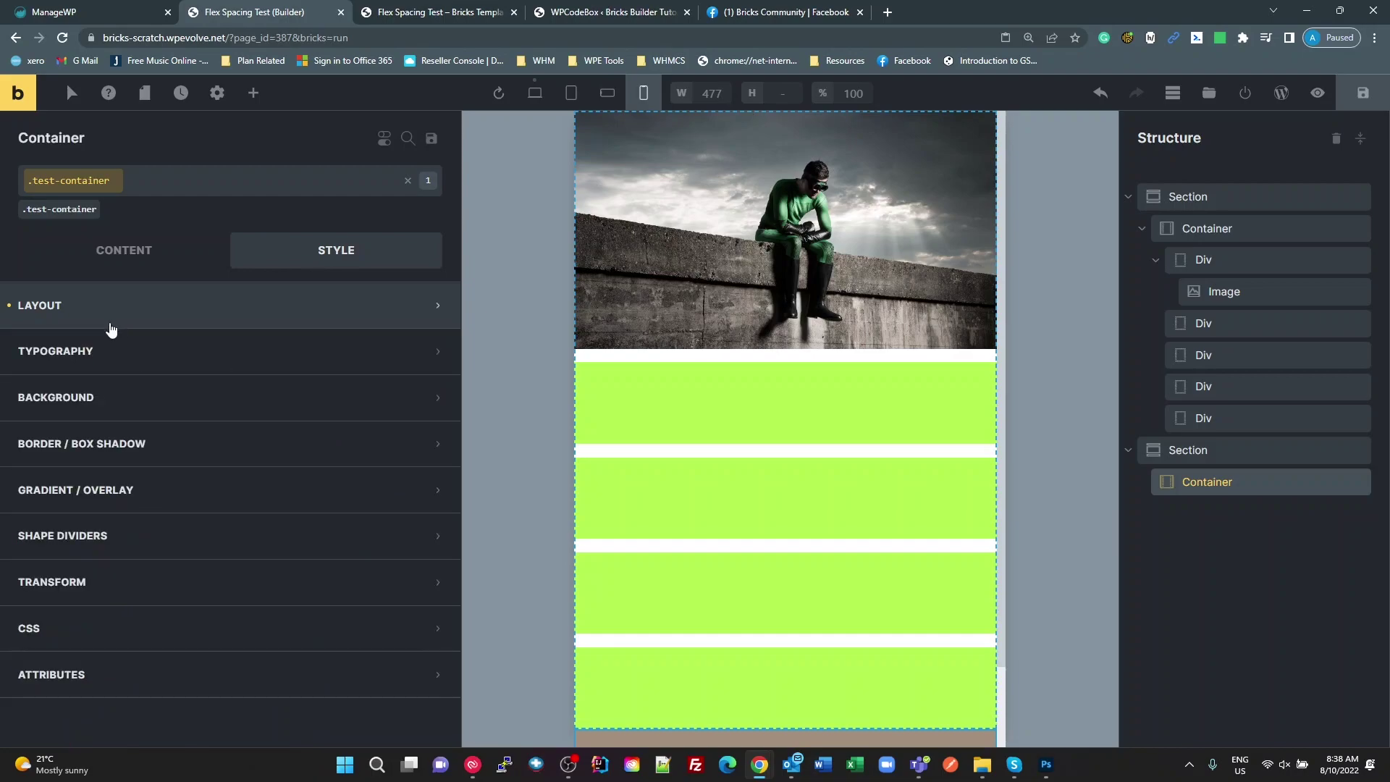
left_click(152, 399)
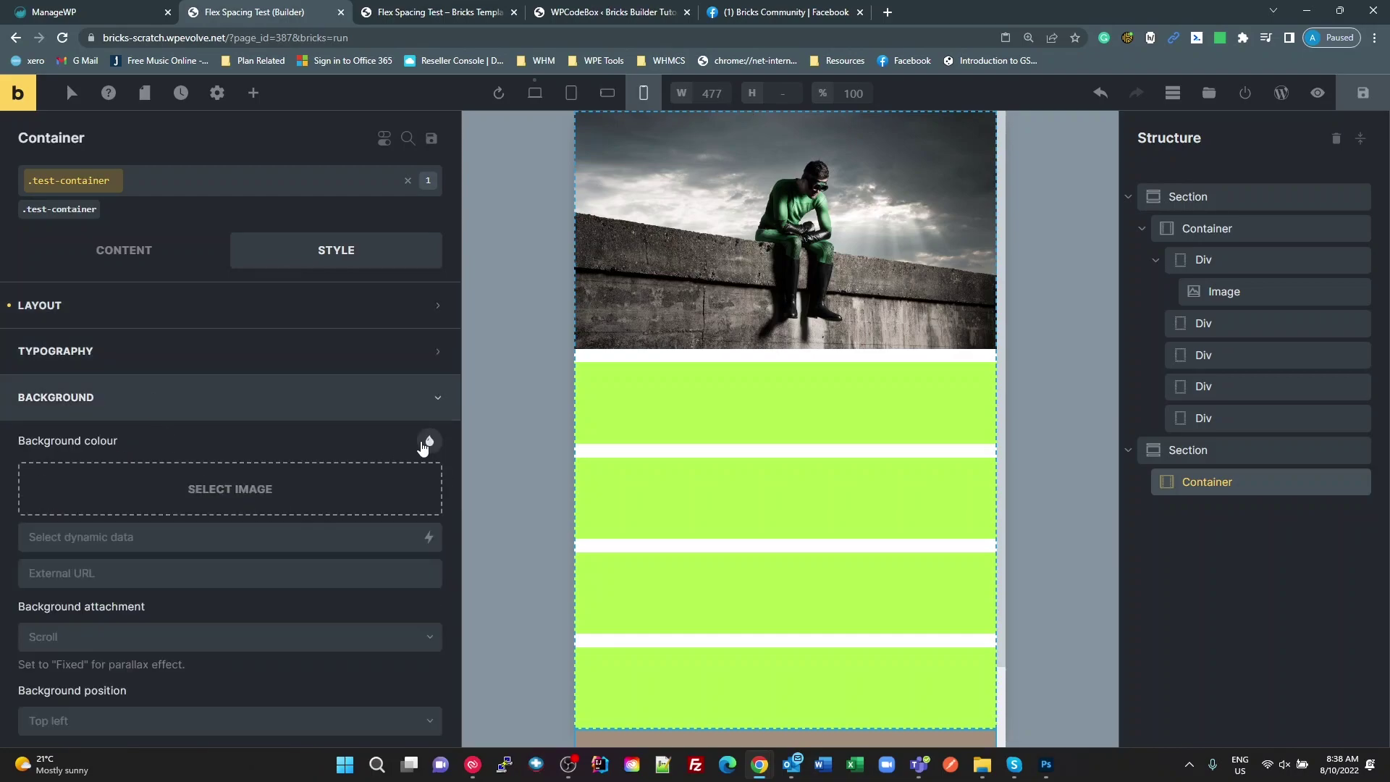
left_click(427, 442)
left_click(163, 505)
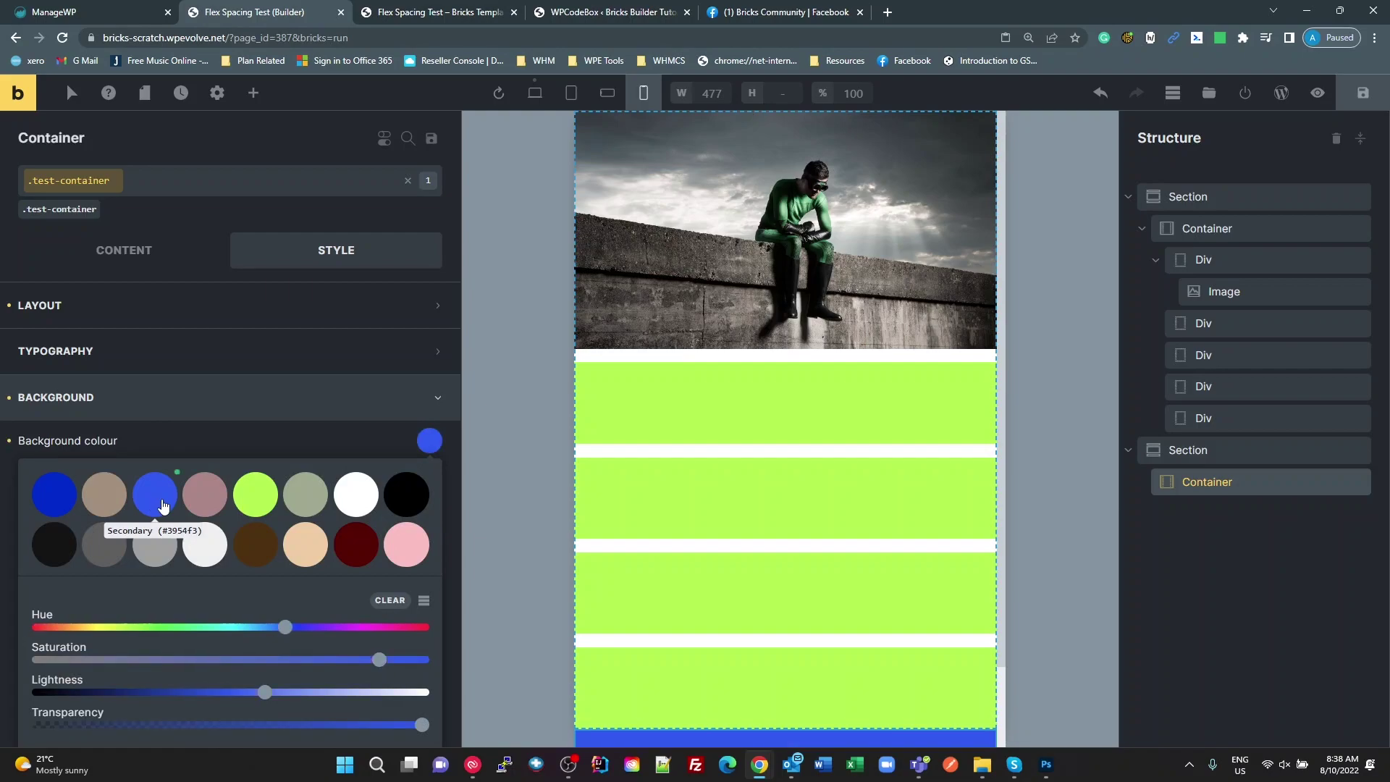
Close the colour picker and save the page as a draft
scroll(795, 480, "down", 2)
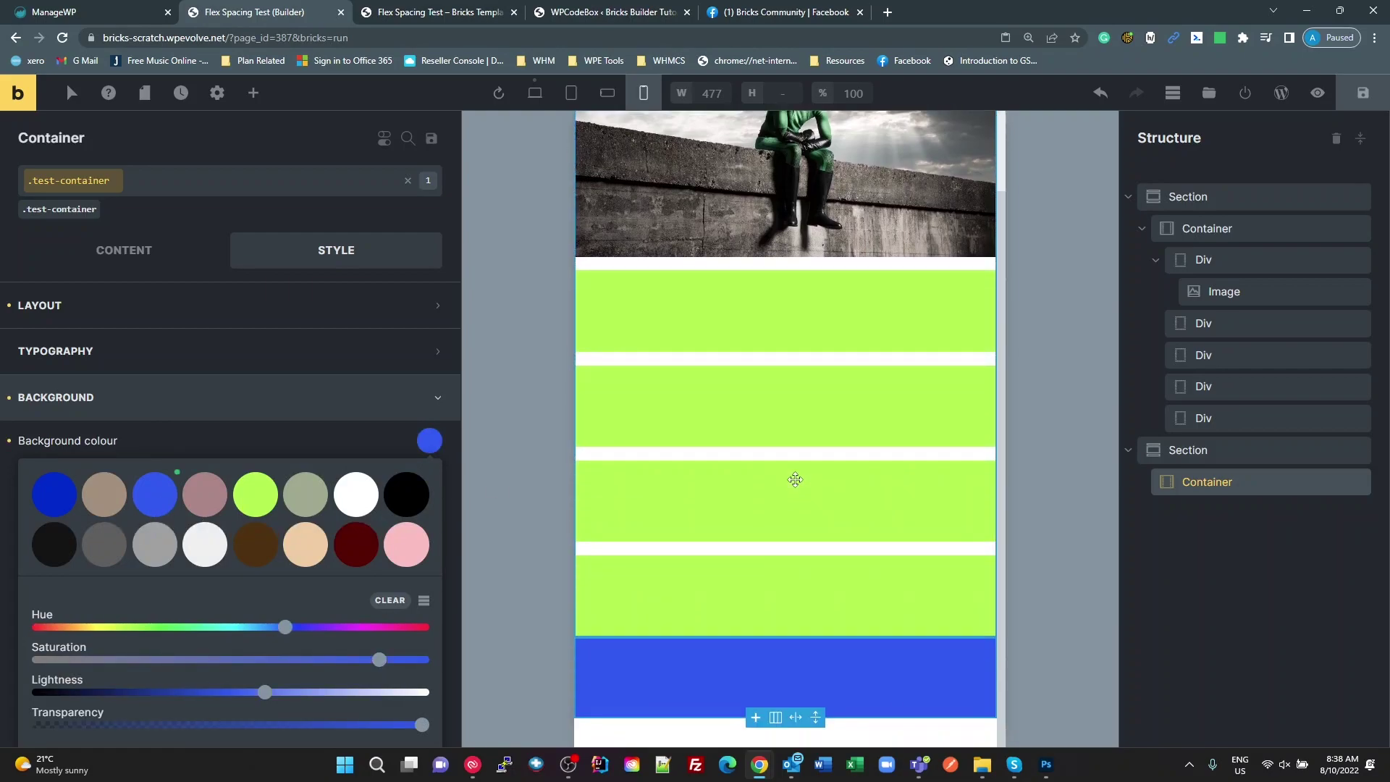
key("Escape")
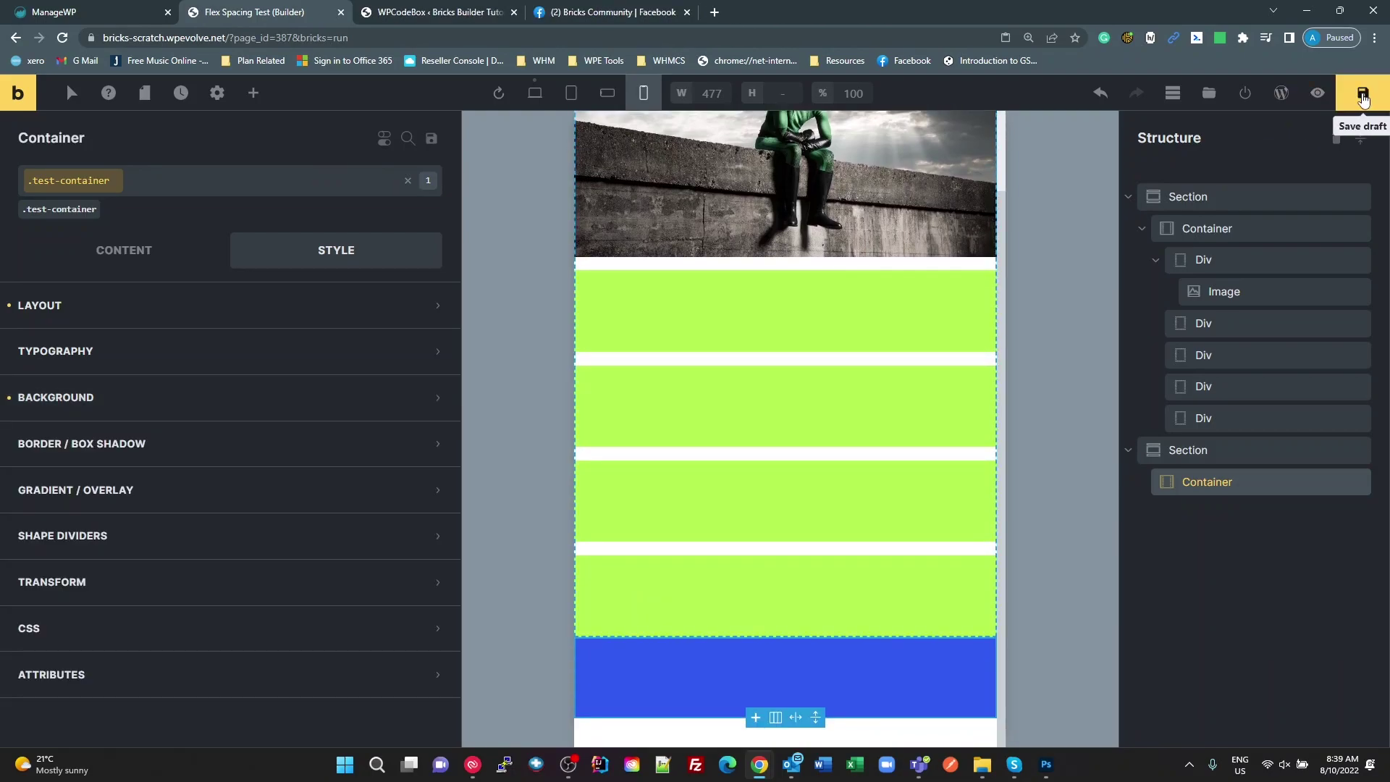
left_click(1363, 99)
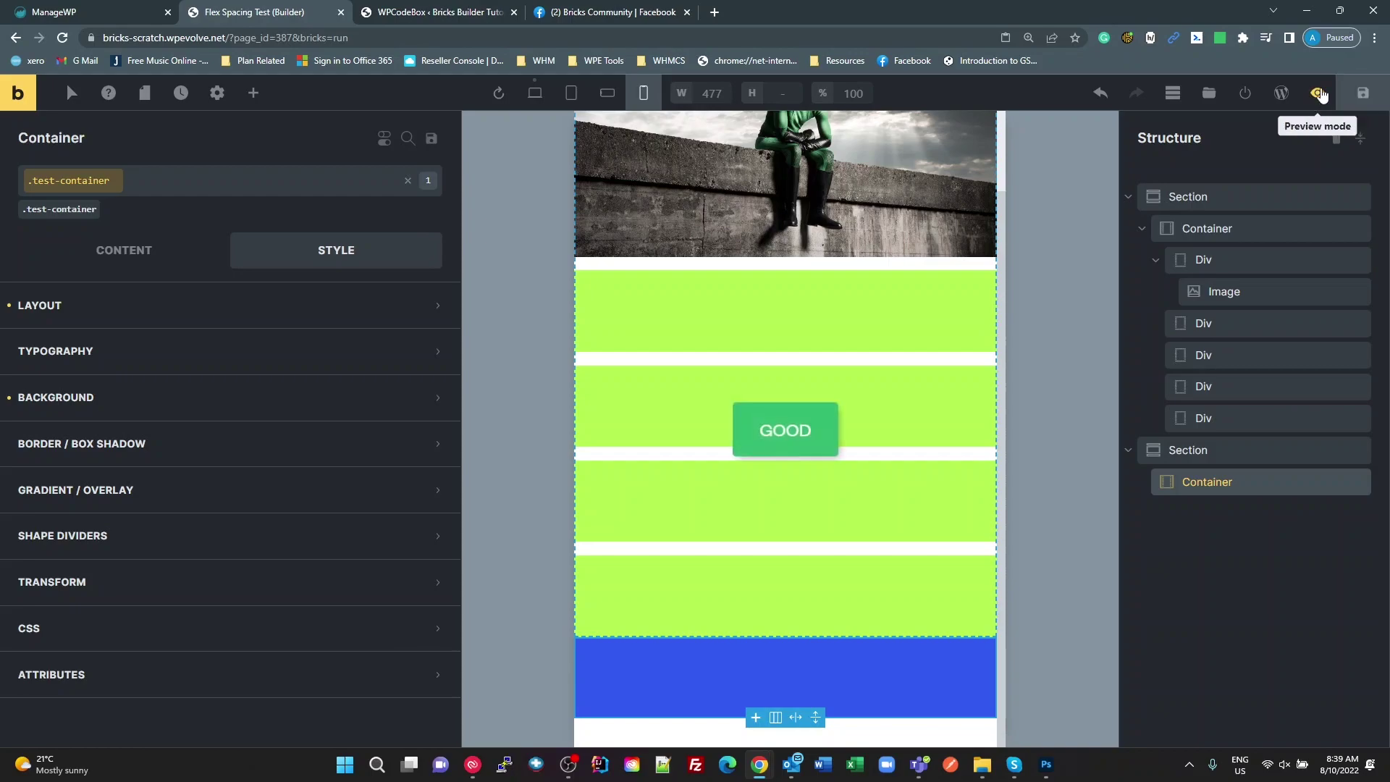
Preview the live page and resize the responsive viewport to compare the blue and brown bar
left_click(1319, 93)
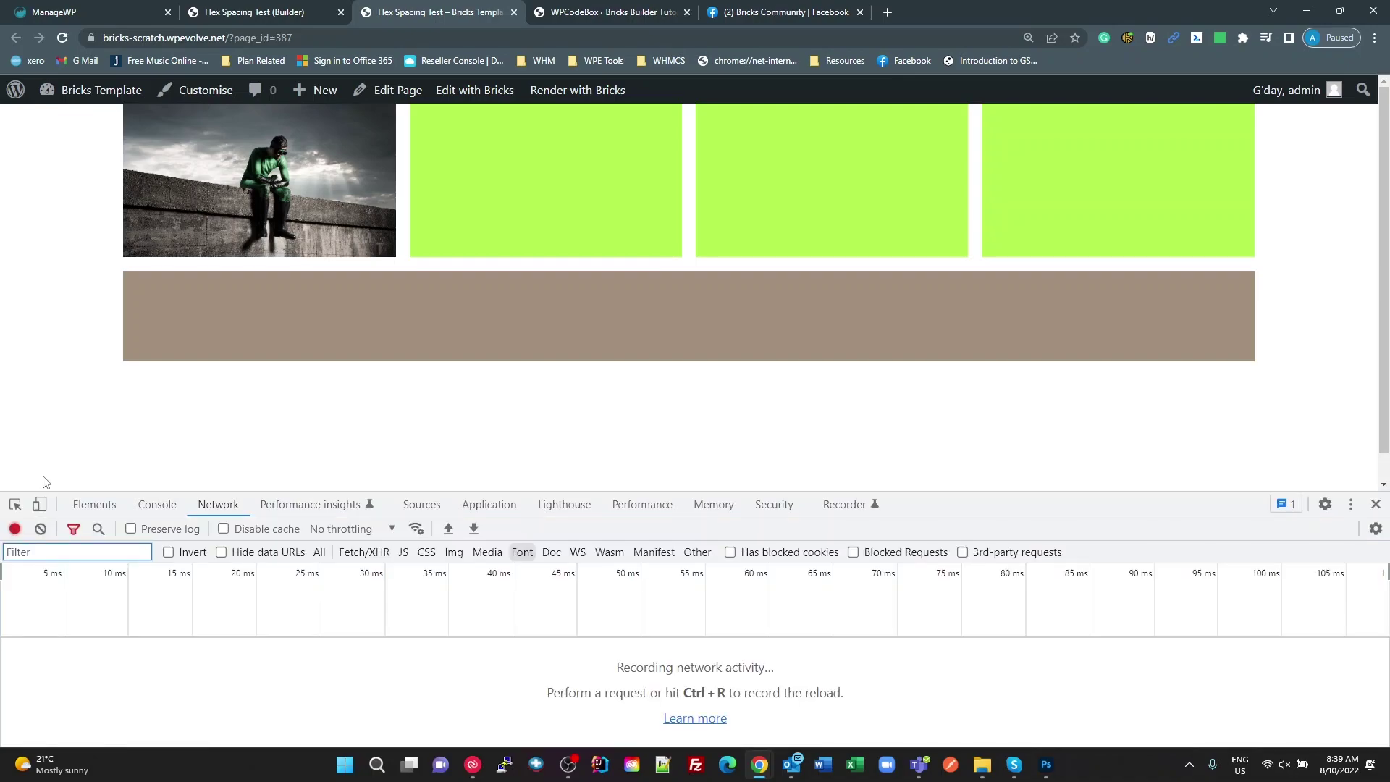
left_click(39, 504)
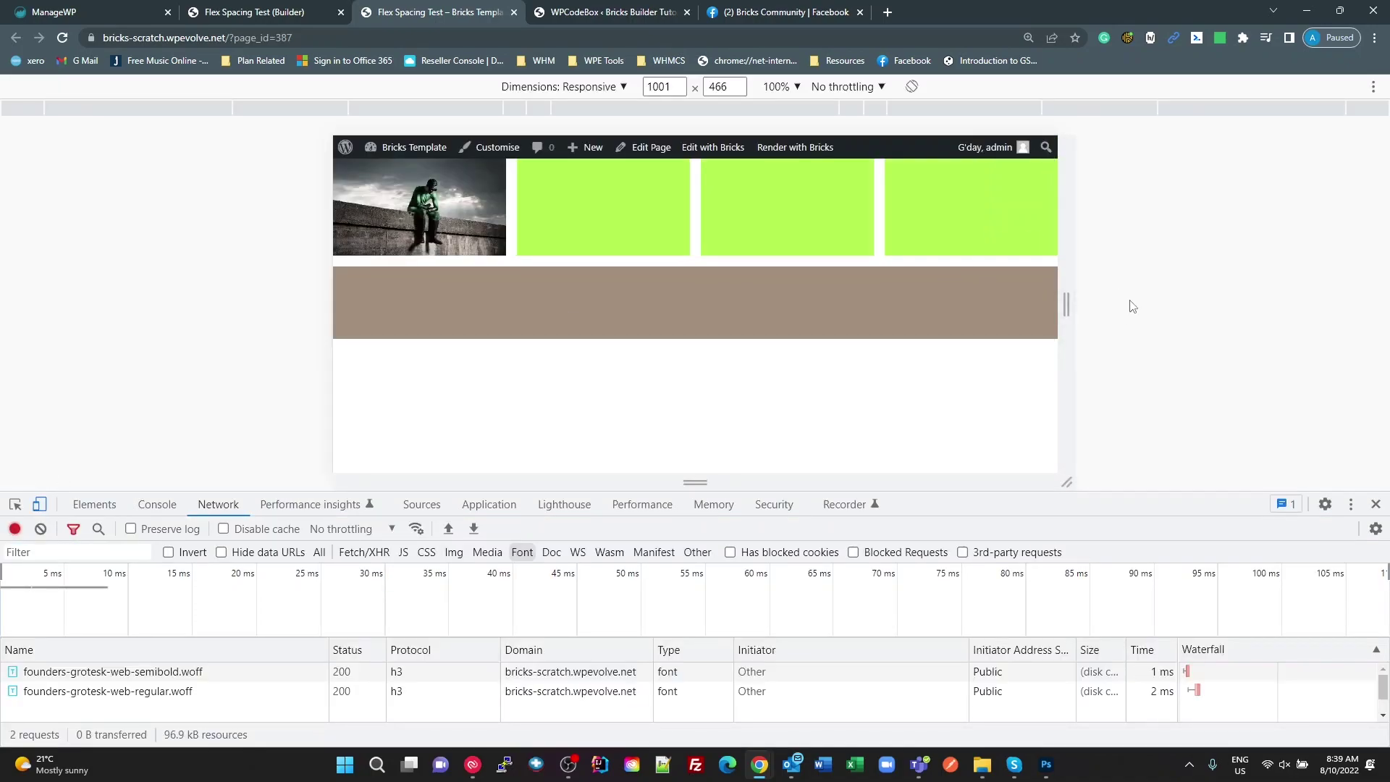
left_click_drag(1061, 306, 911, 307)
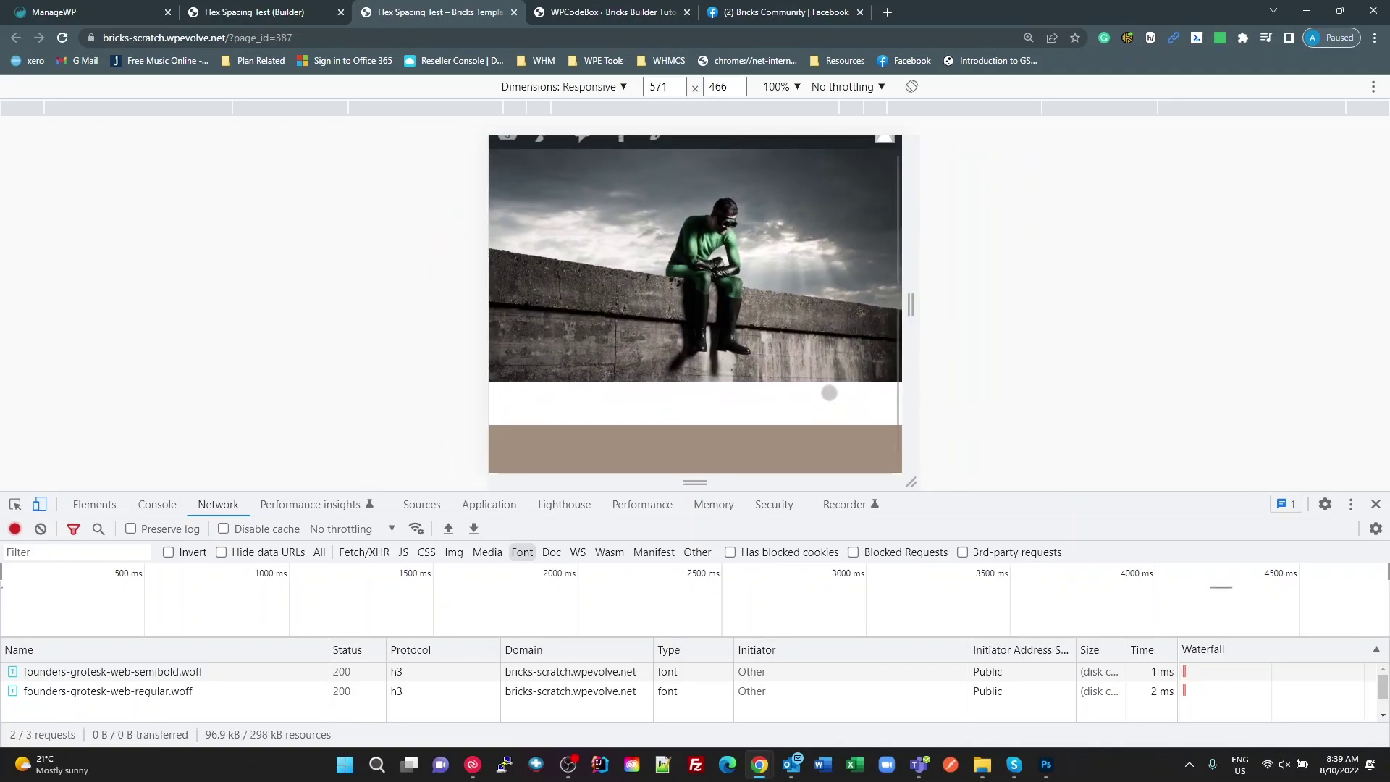
left_click_drag(911, 307, 875, 325)
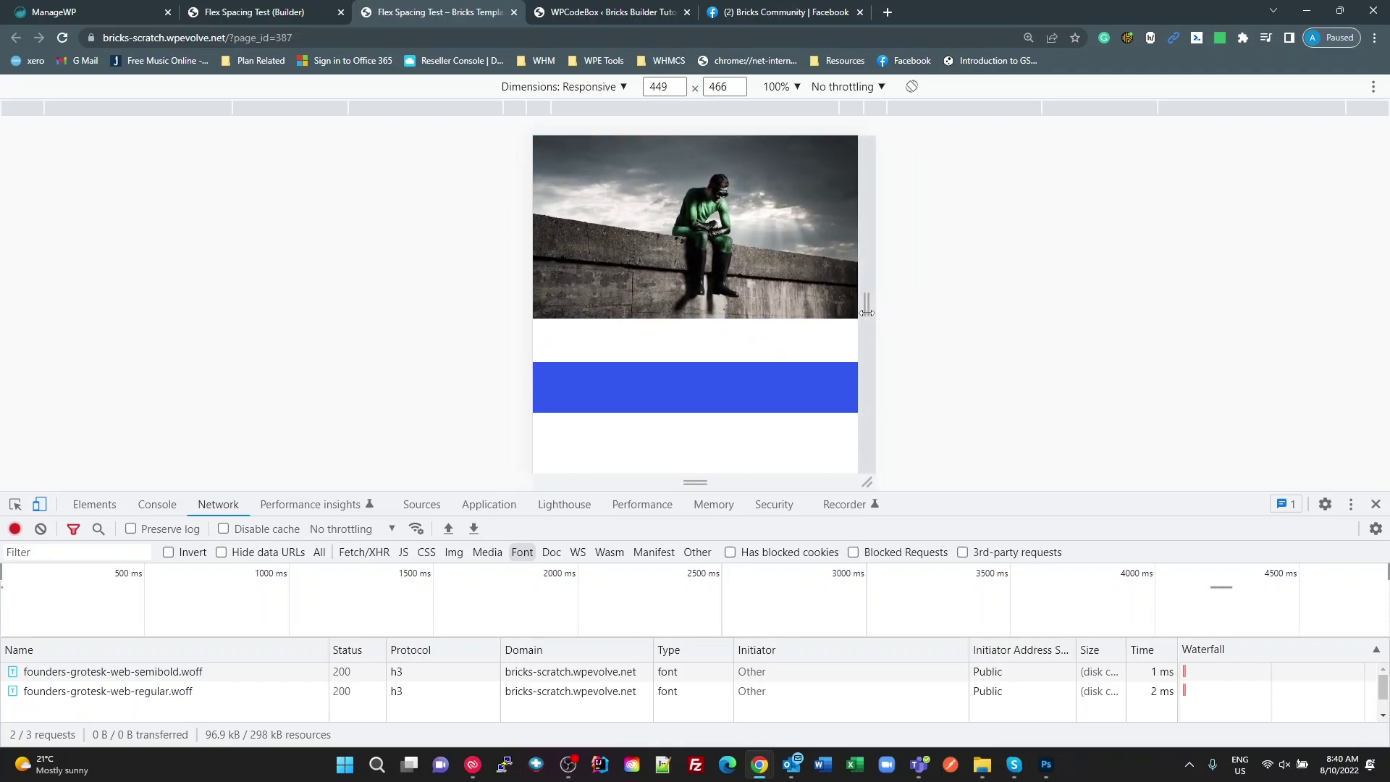
left_click_drag(866, 313, 962, 307)
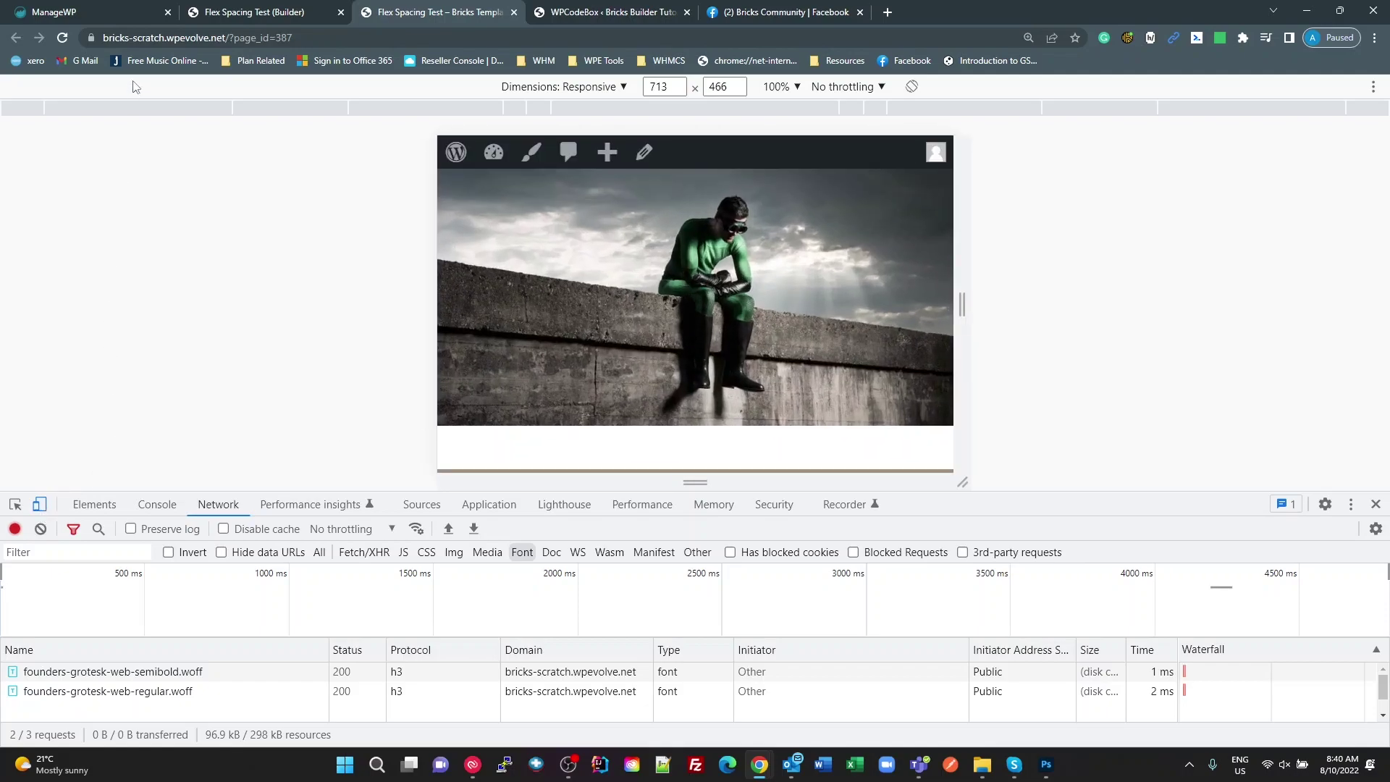
left_click(262, 13)
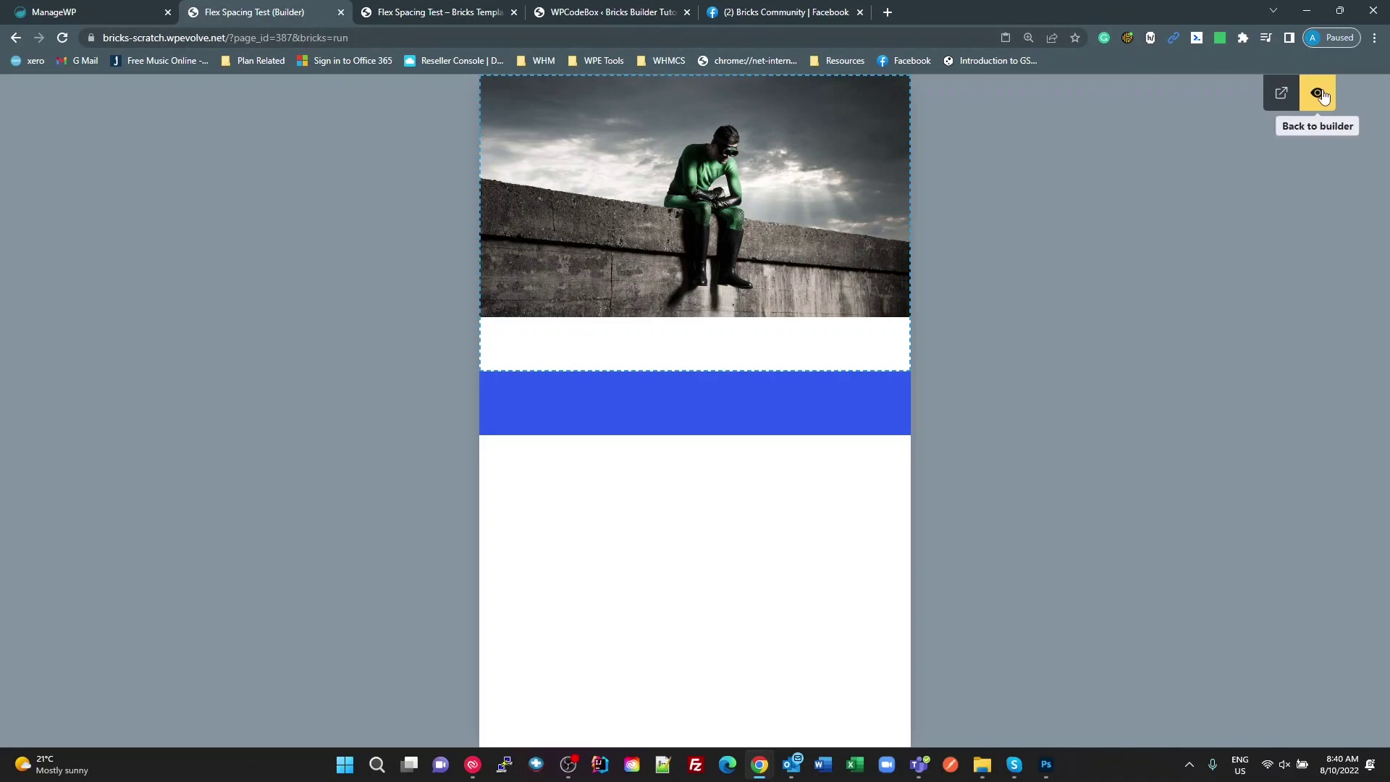
Exit preview, check the container's id and classes, then go to the live page tab
left_click(1317, 93)
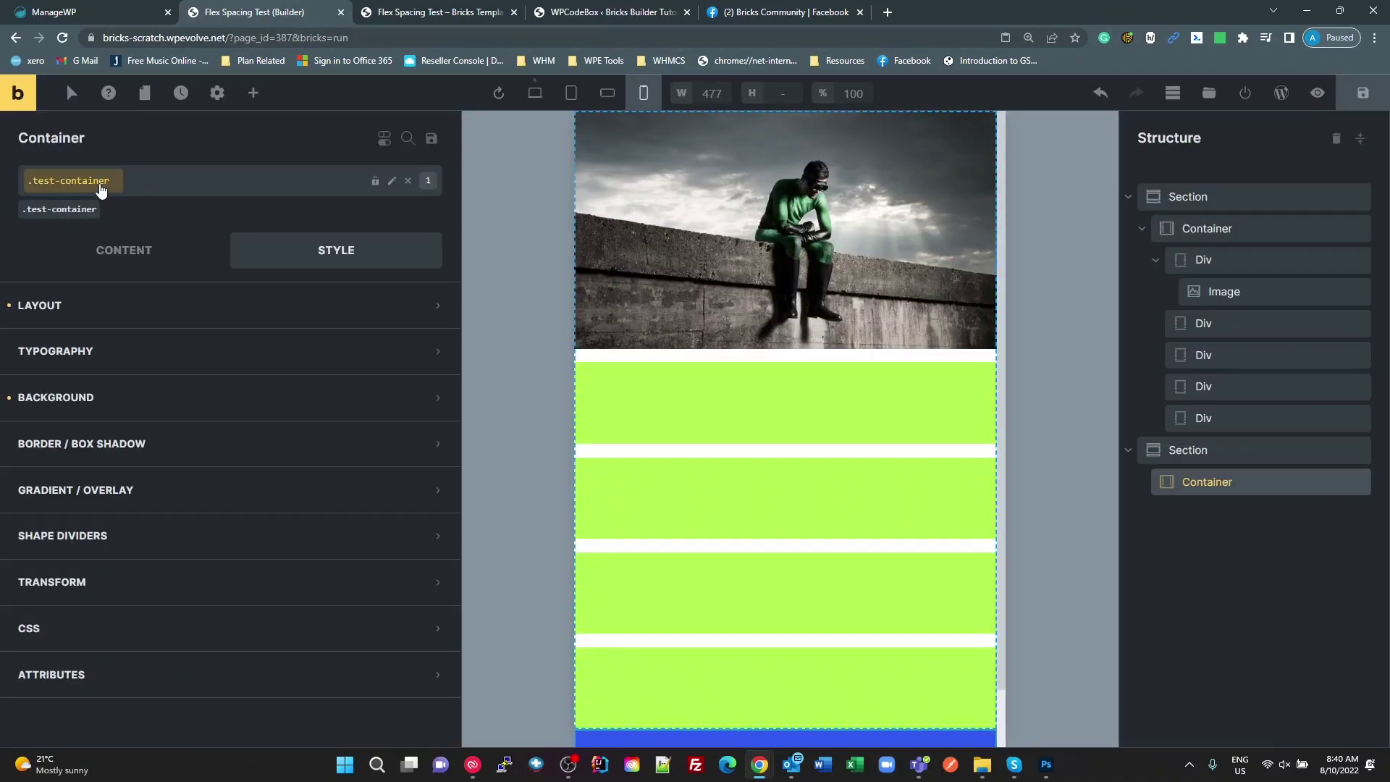
left_click(102, 186)
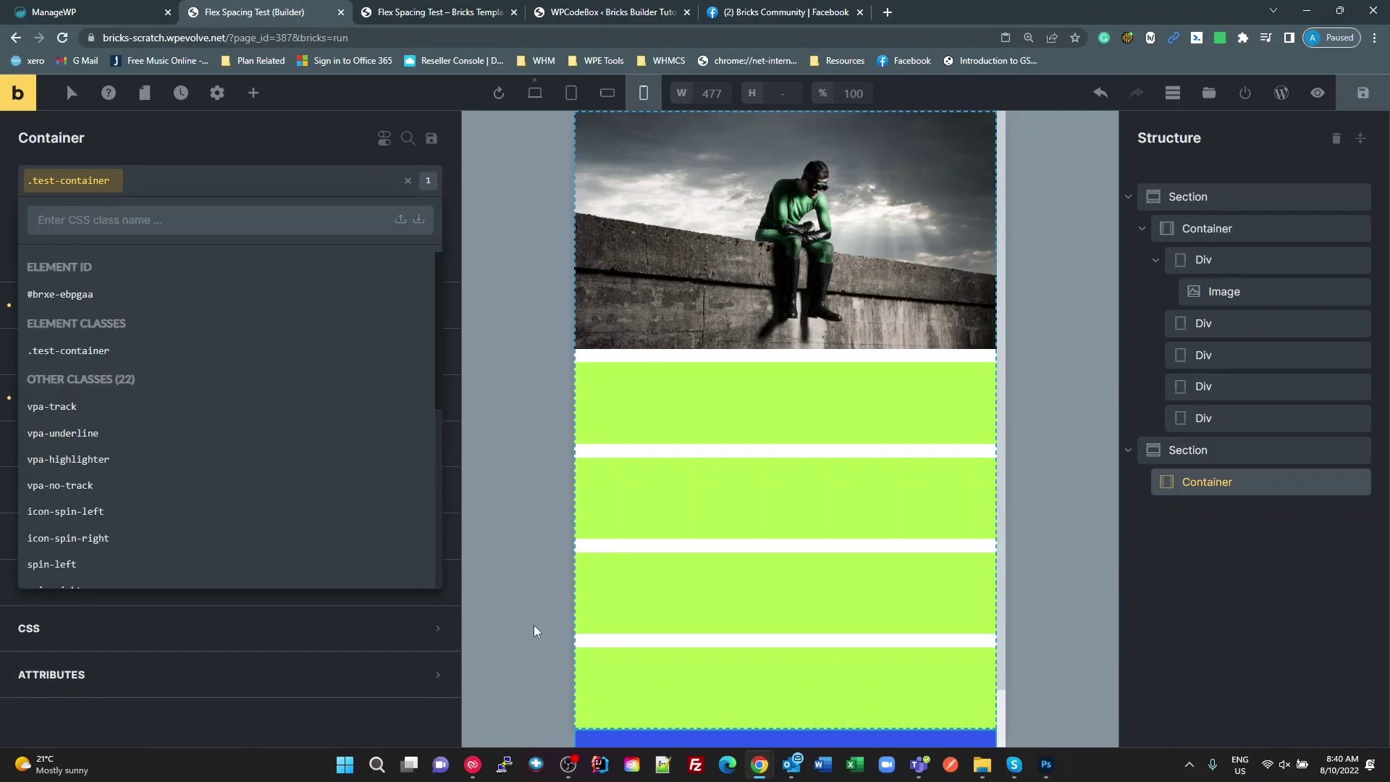
left_click(516, 634)
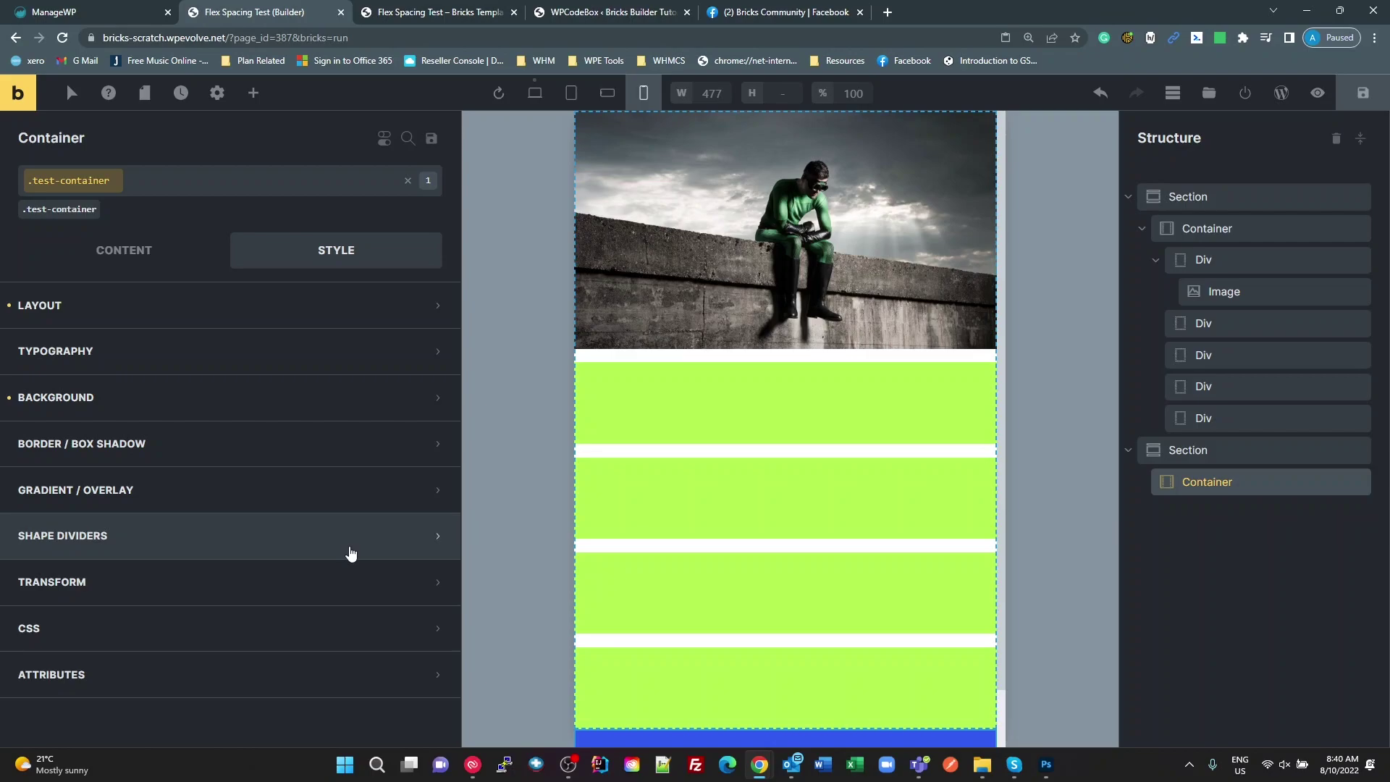
left_click(458, 13)
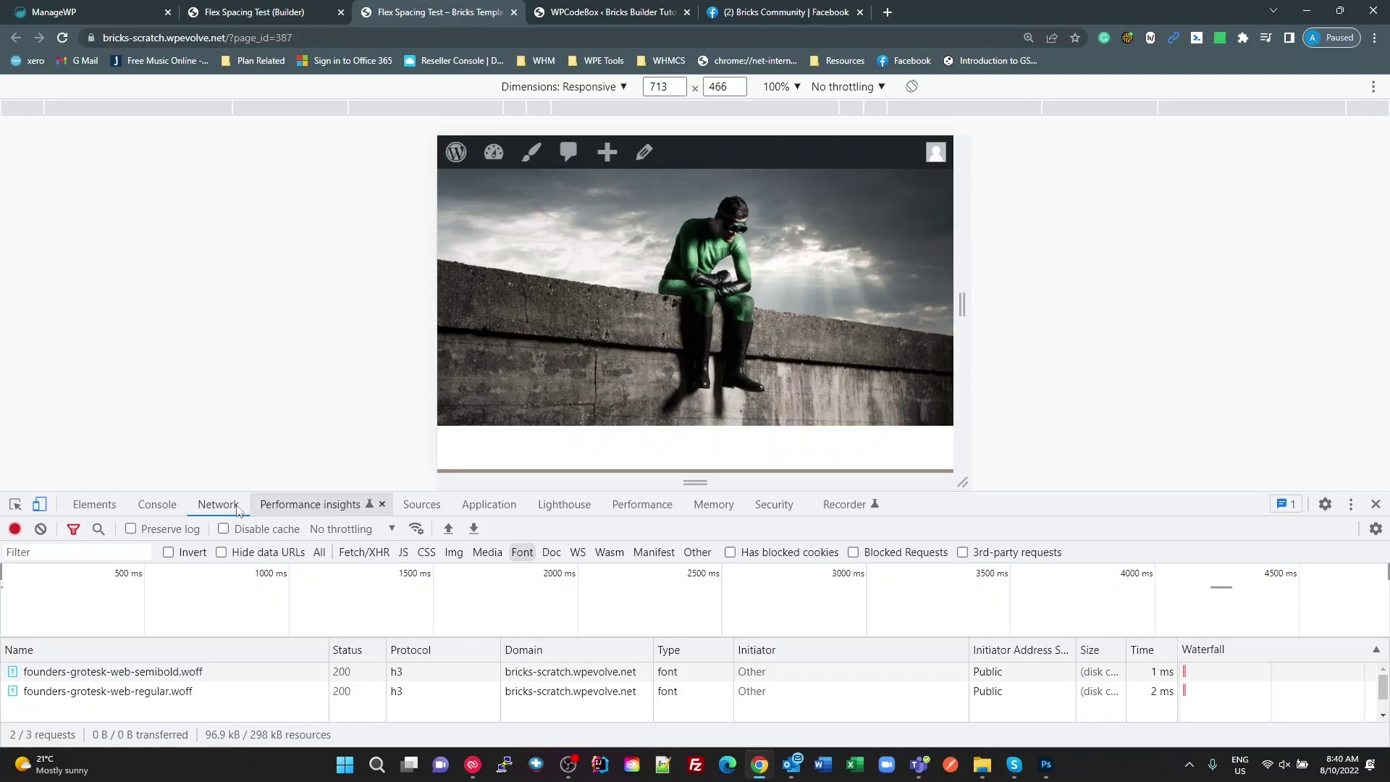
Turn off device emulation and copy the .test-container breakpoint CSS from the page source into WPCodeBox's tab
left_click(40, 504)
right_click(798, 331)
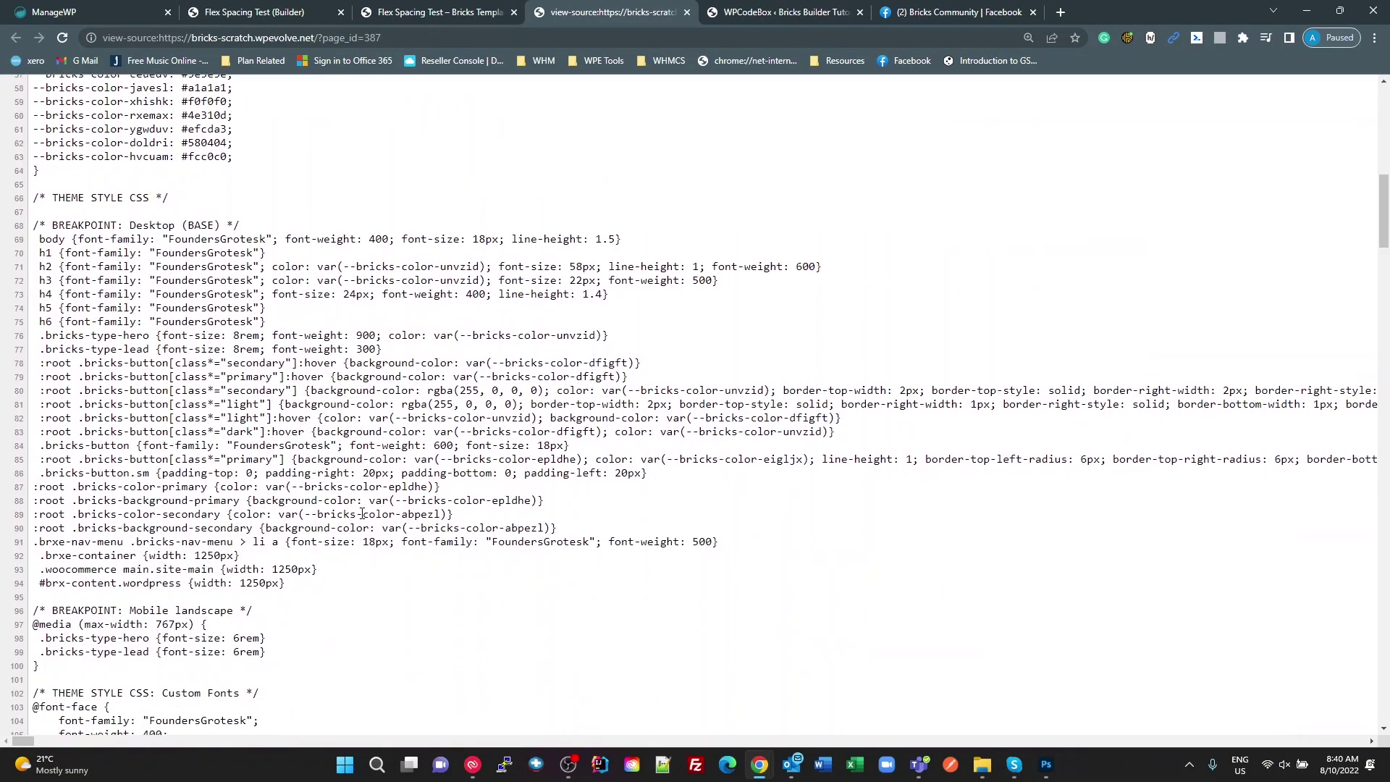
scroll(362, 514, "down", 6)
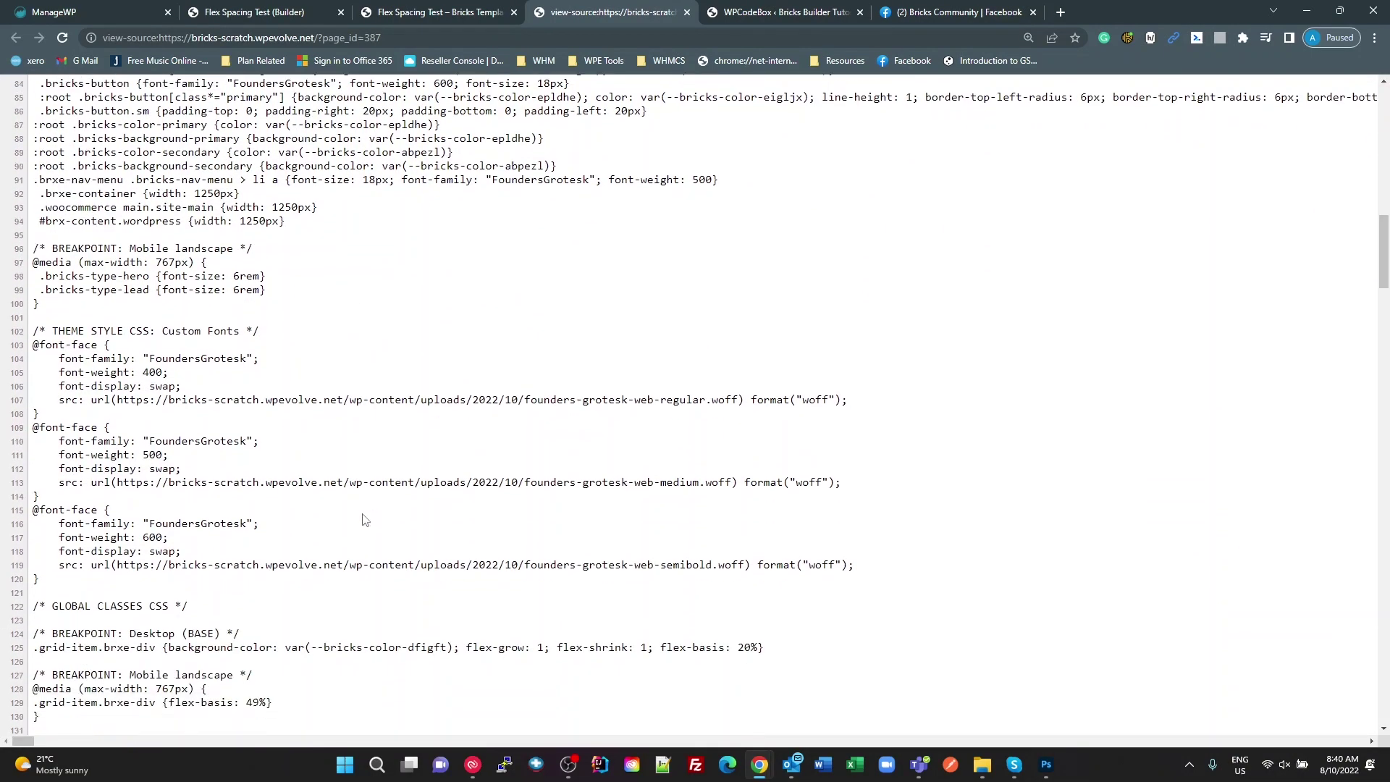
scroll(275, 376, "down", 3)
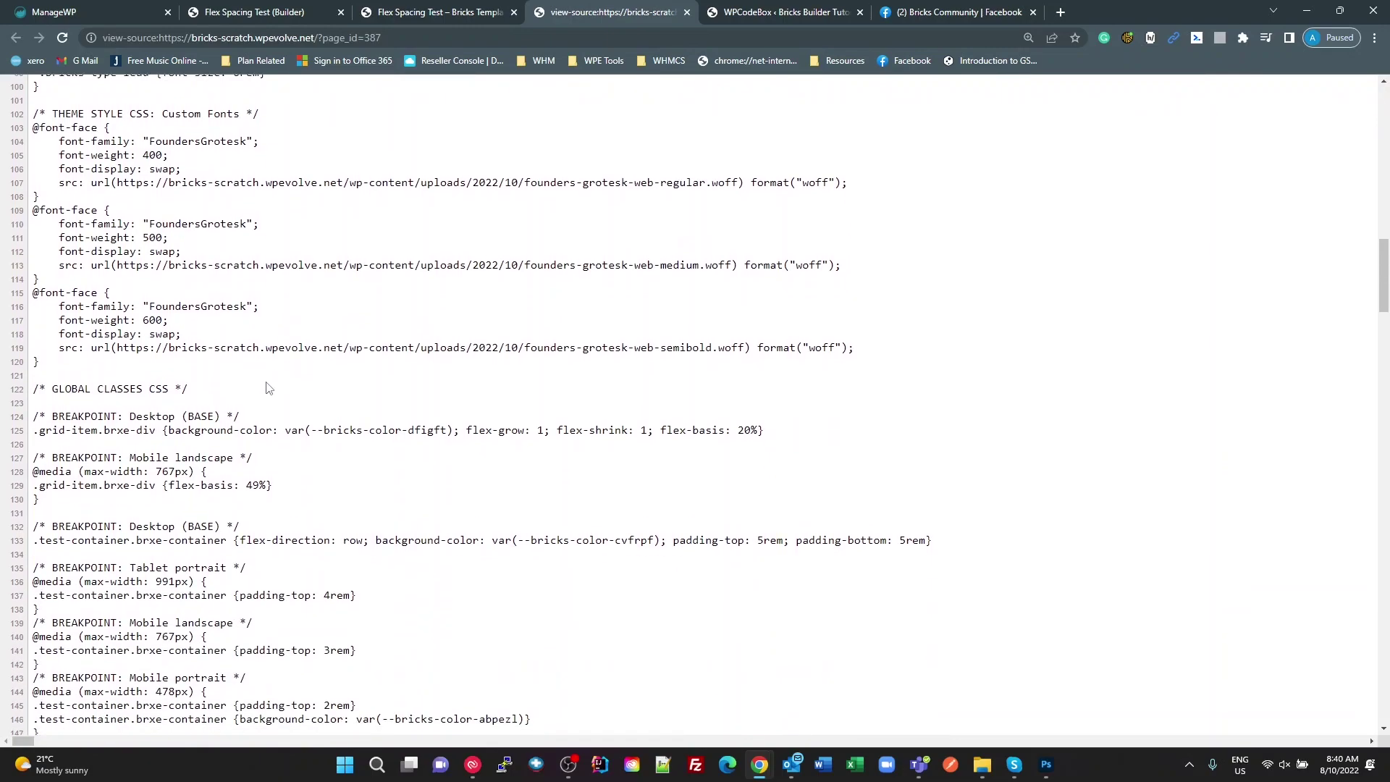
scroll(125, 378, "down", 3)
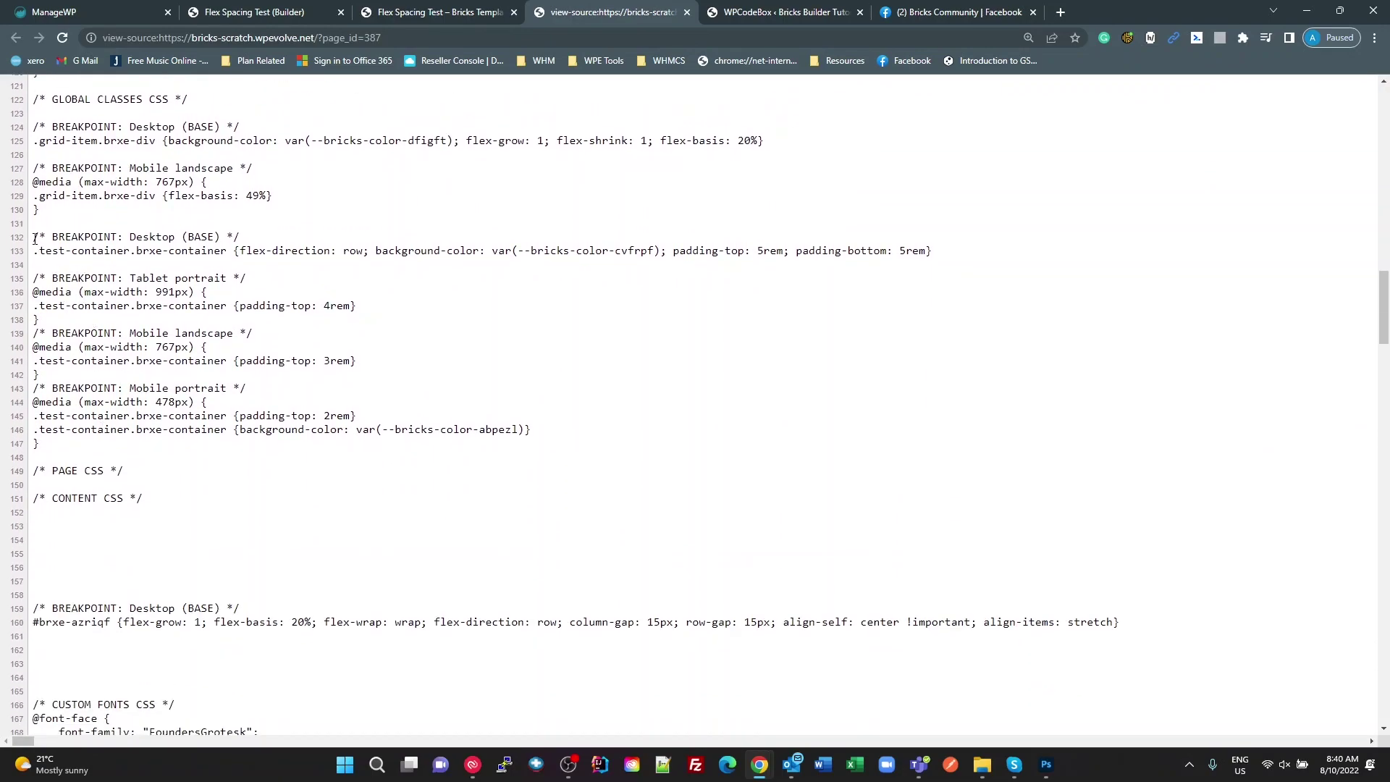
left_click_drag(33, 237, 243, 463)
key("ctrl+c")
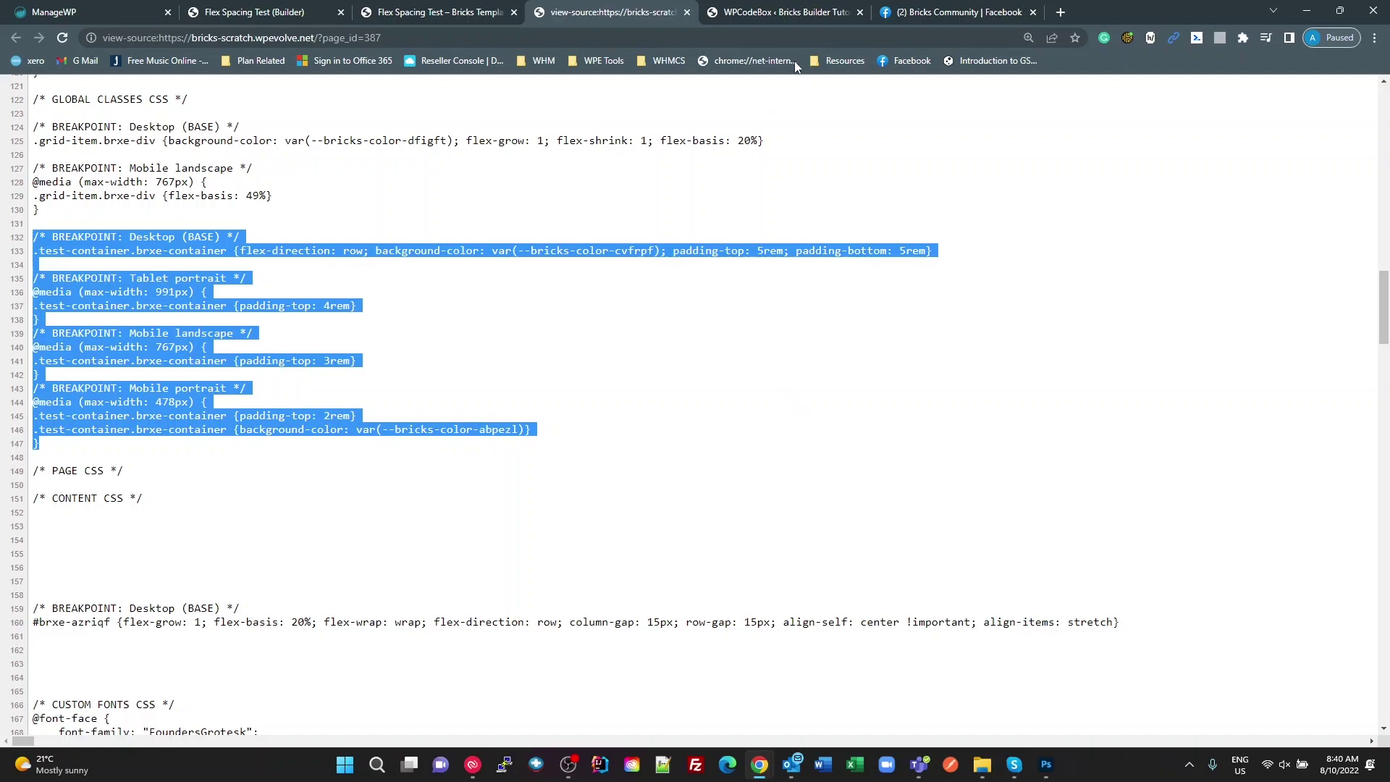
left_click(787, 14)
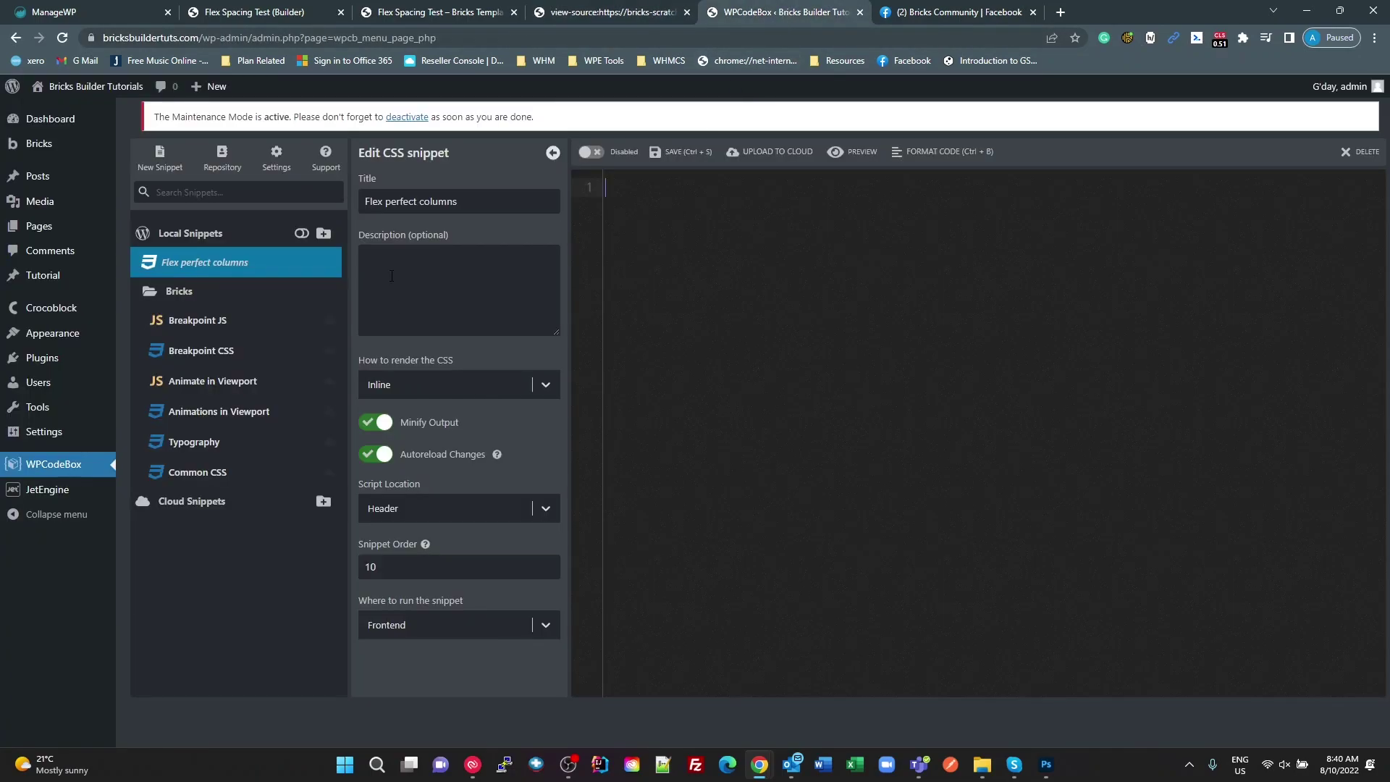
Paste the copied CSS into the empty editor and highlight part of the brxe-container class name
left_click(730, 262)
key("ctrl+v")
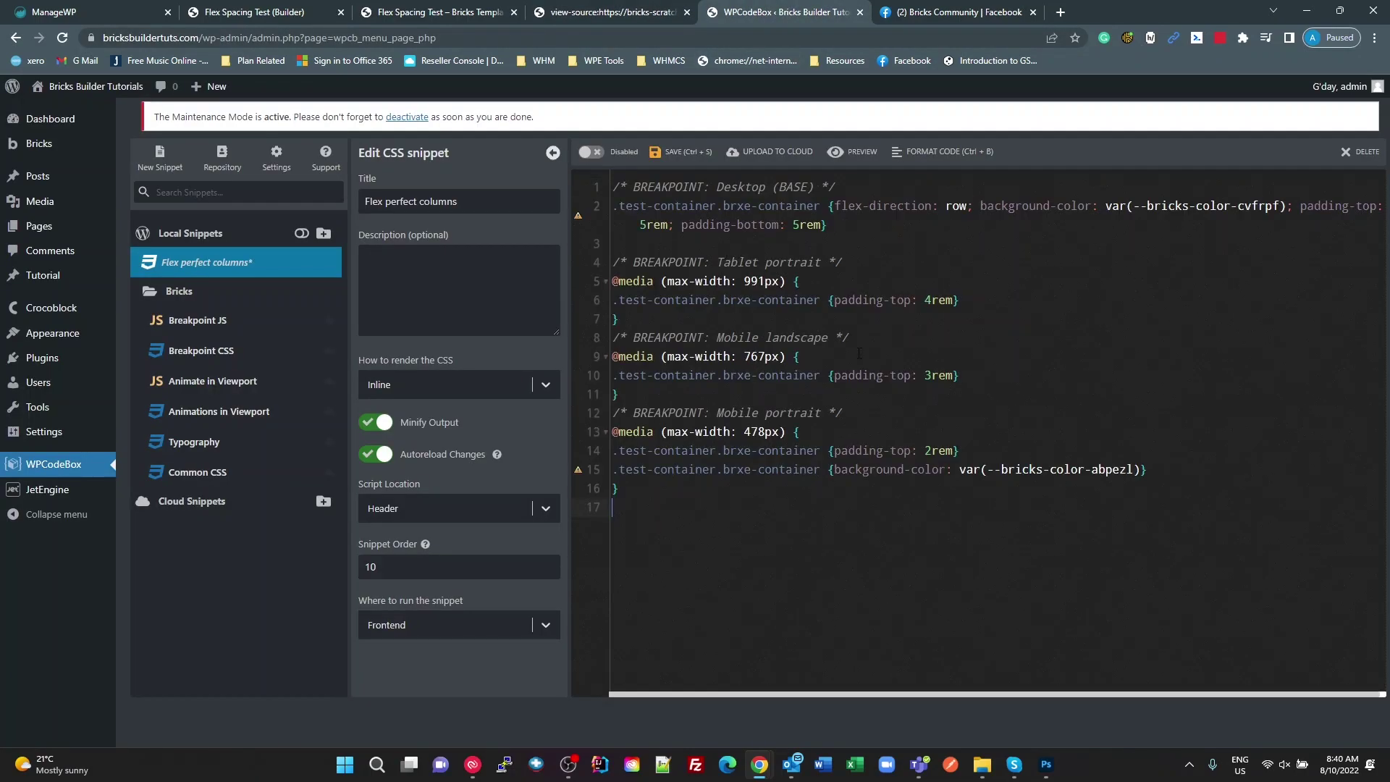
left_click(788, 480)
left_click_drag(767, 207, 723, 207)
left_click(463, 13)
left_click(268, 12)
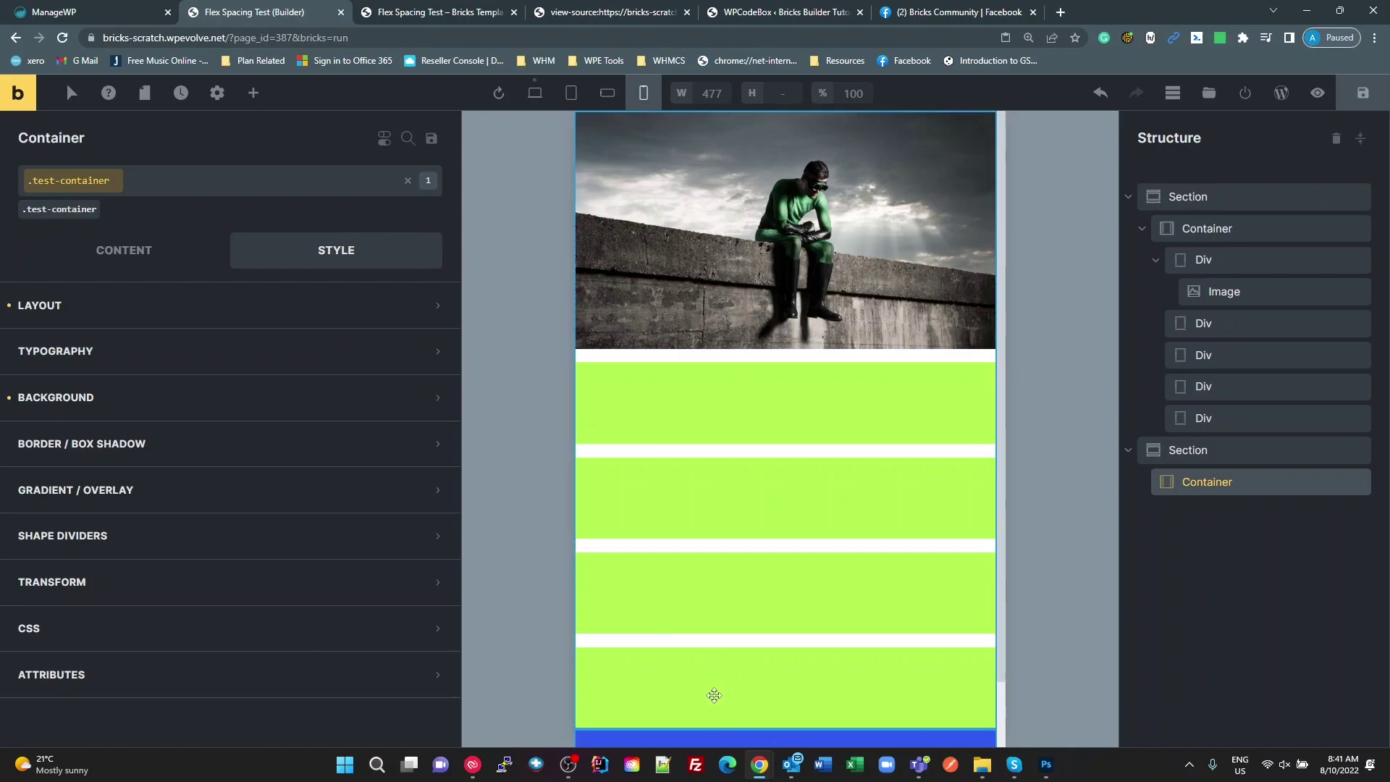
scroll(714, 695, "down", 1)
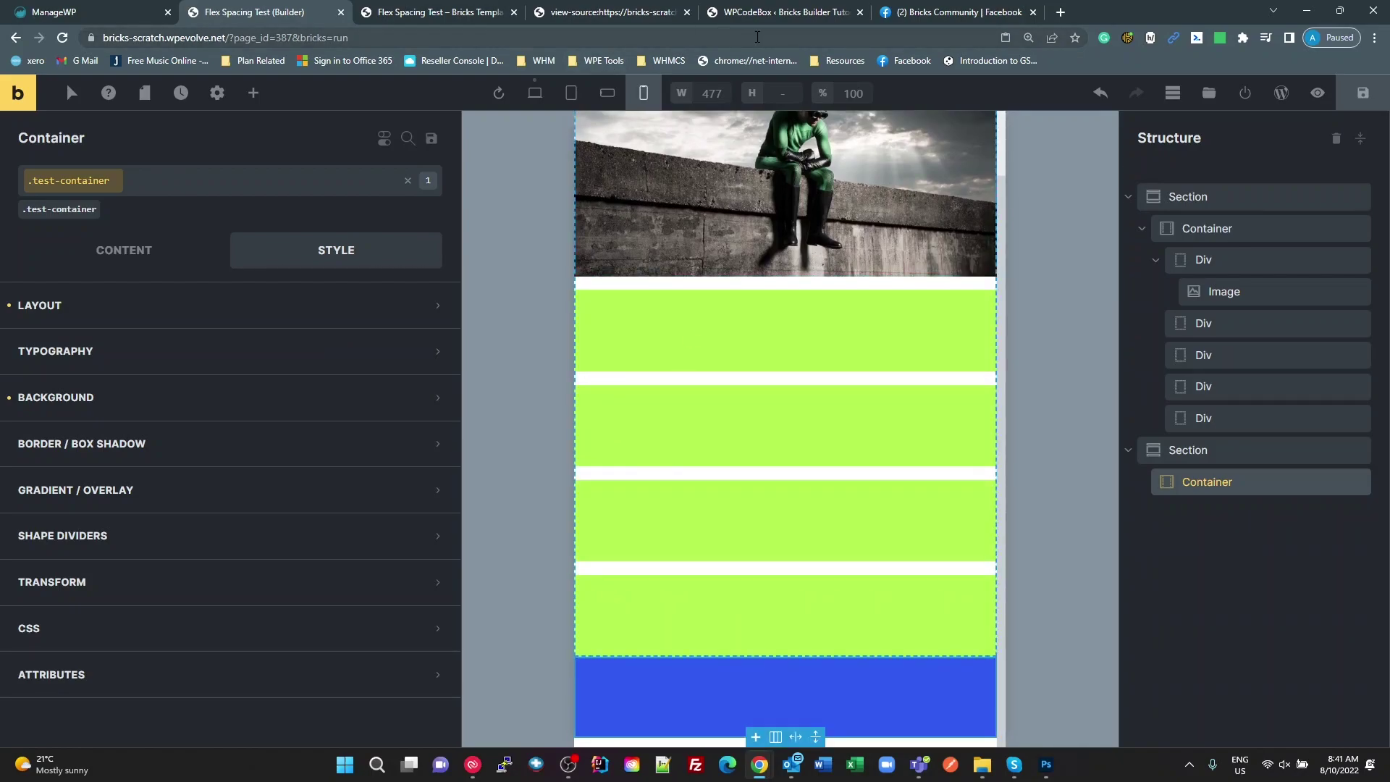
left_click(610, 12)
left_click(118, 399)
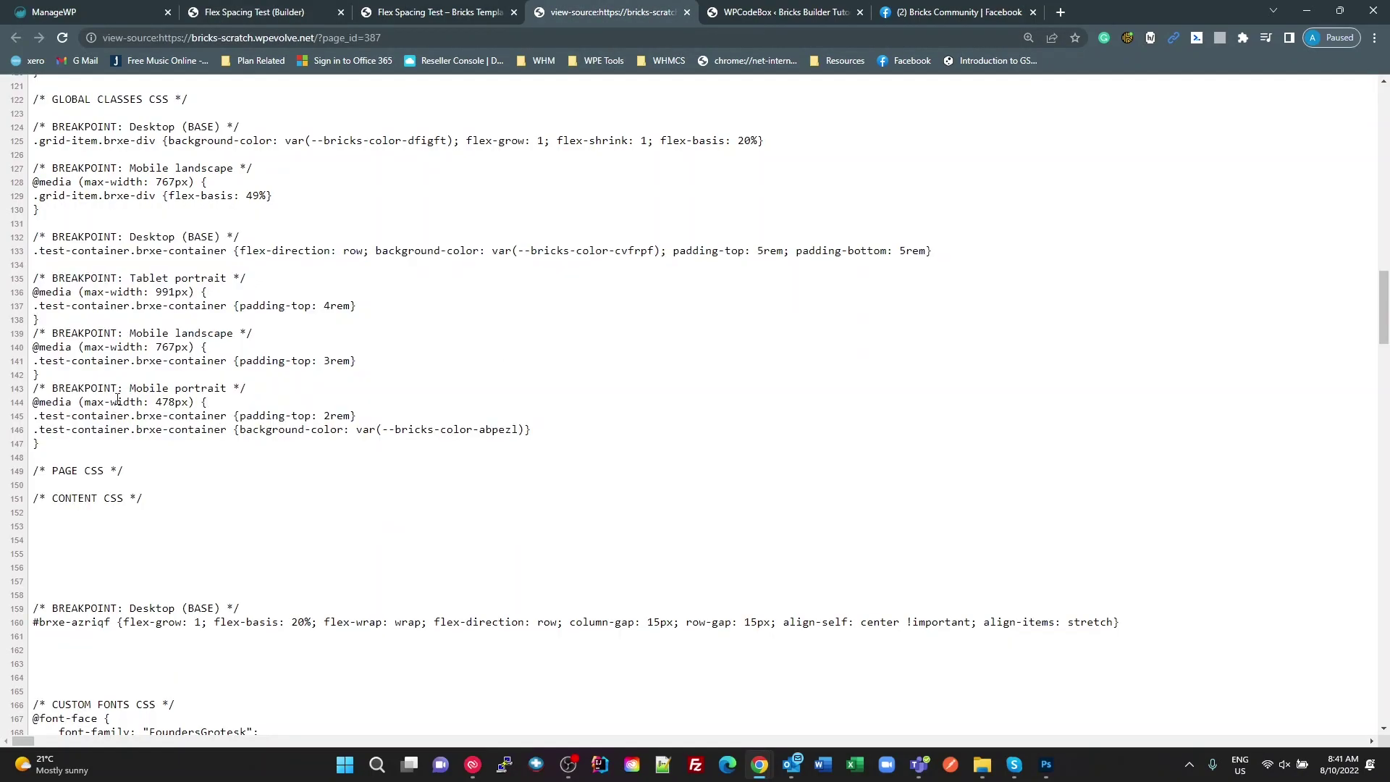
left_click_drag(34, 236, 199, 465)
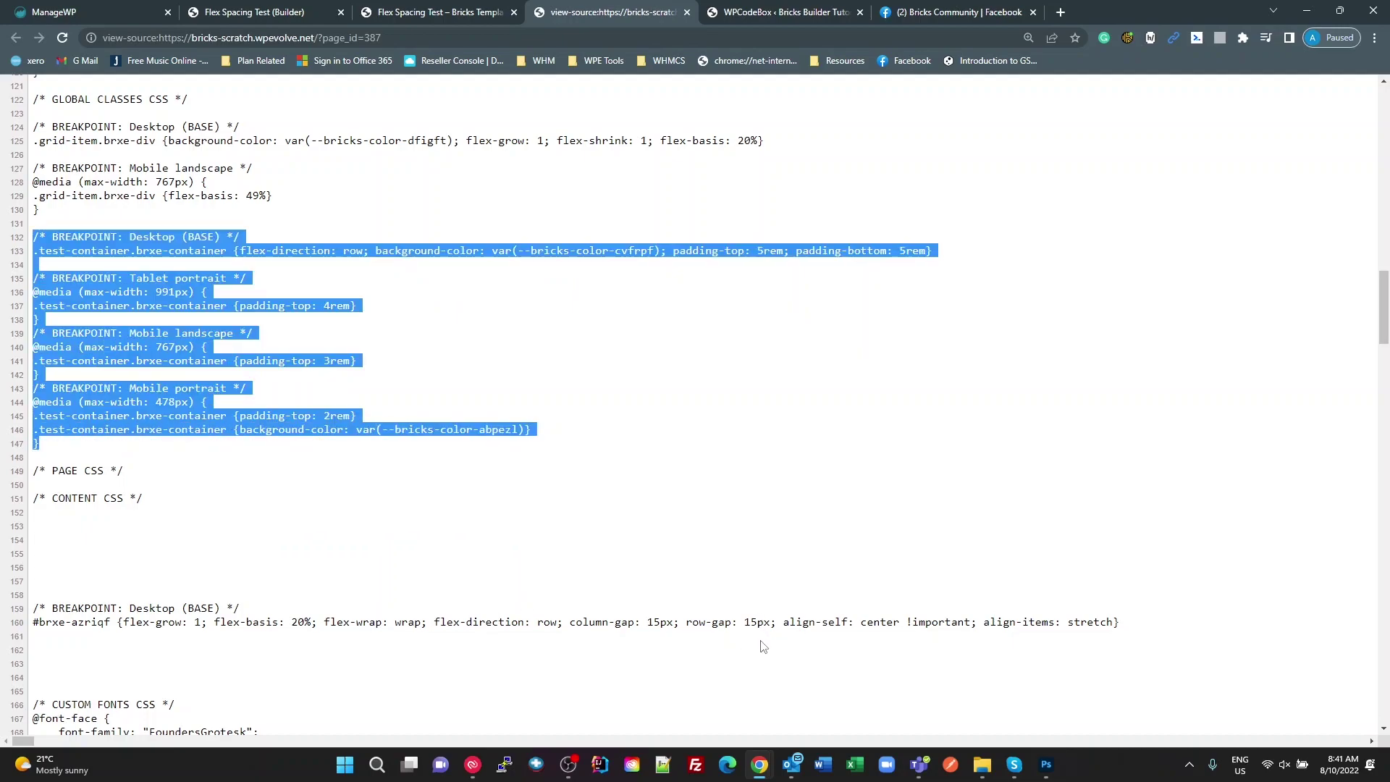
Run Format Code on the .test-container CSS and review the indented media-query rules
left_click(778, 12)
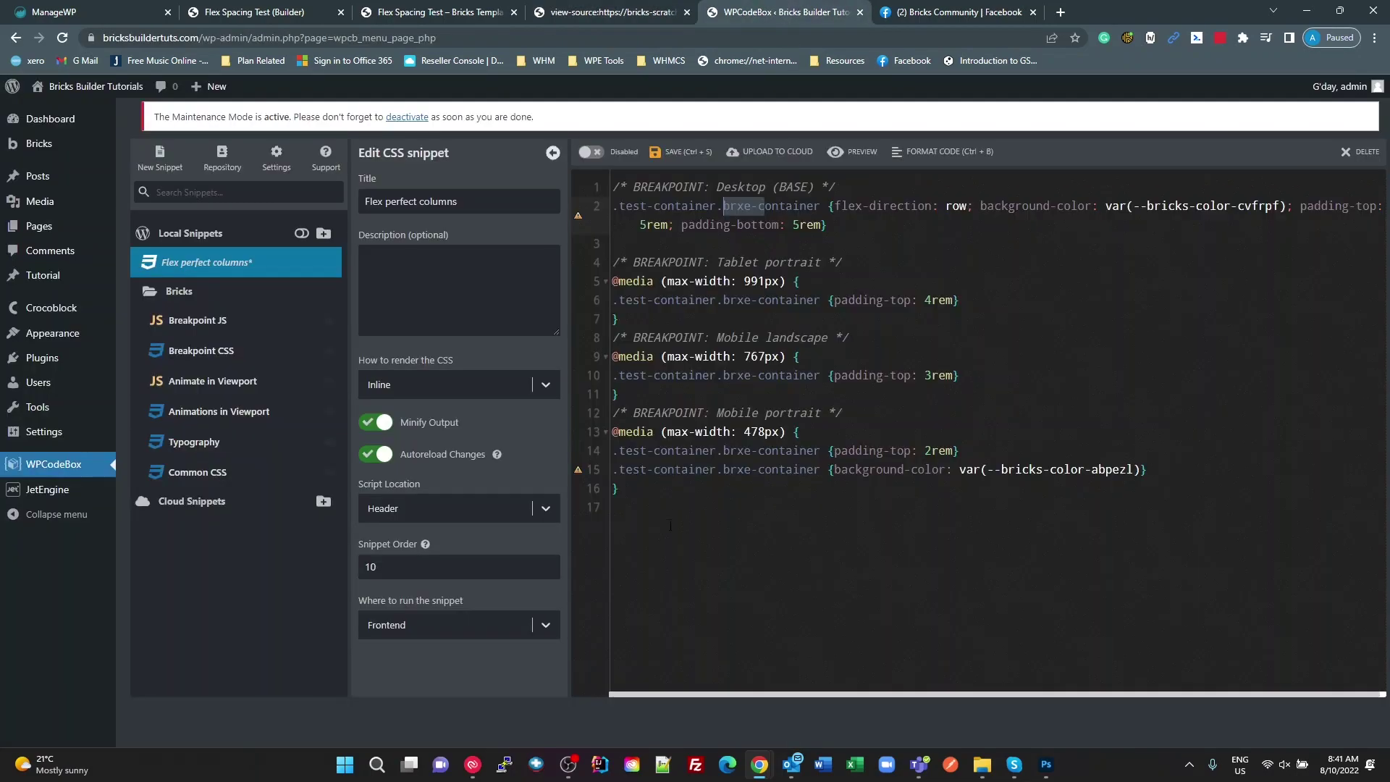
key("ctrl+a")
left_click(739, 672)
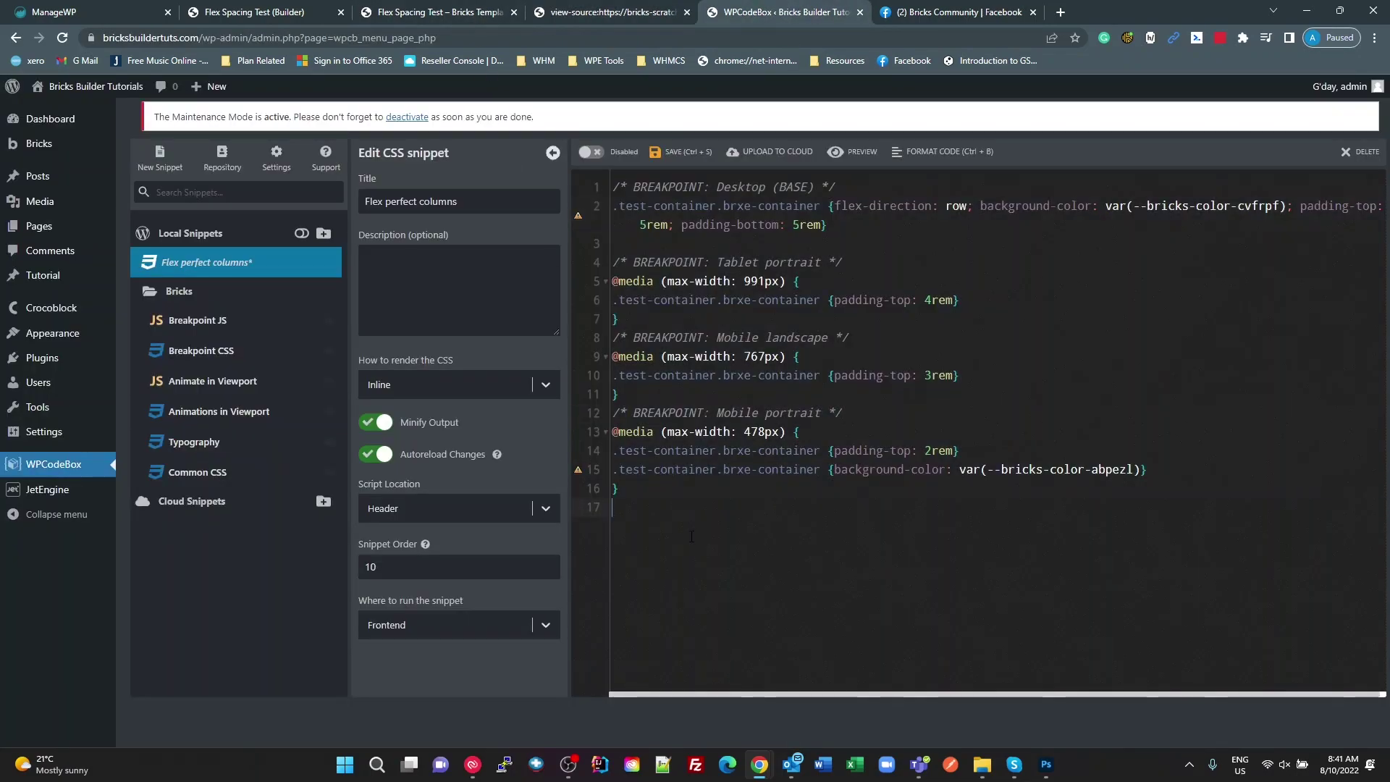
left_click(933, 154)
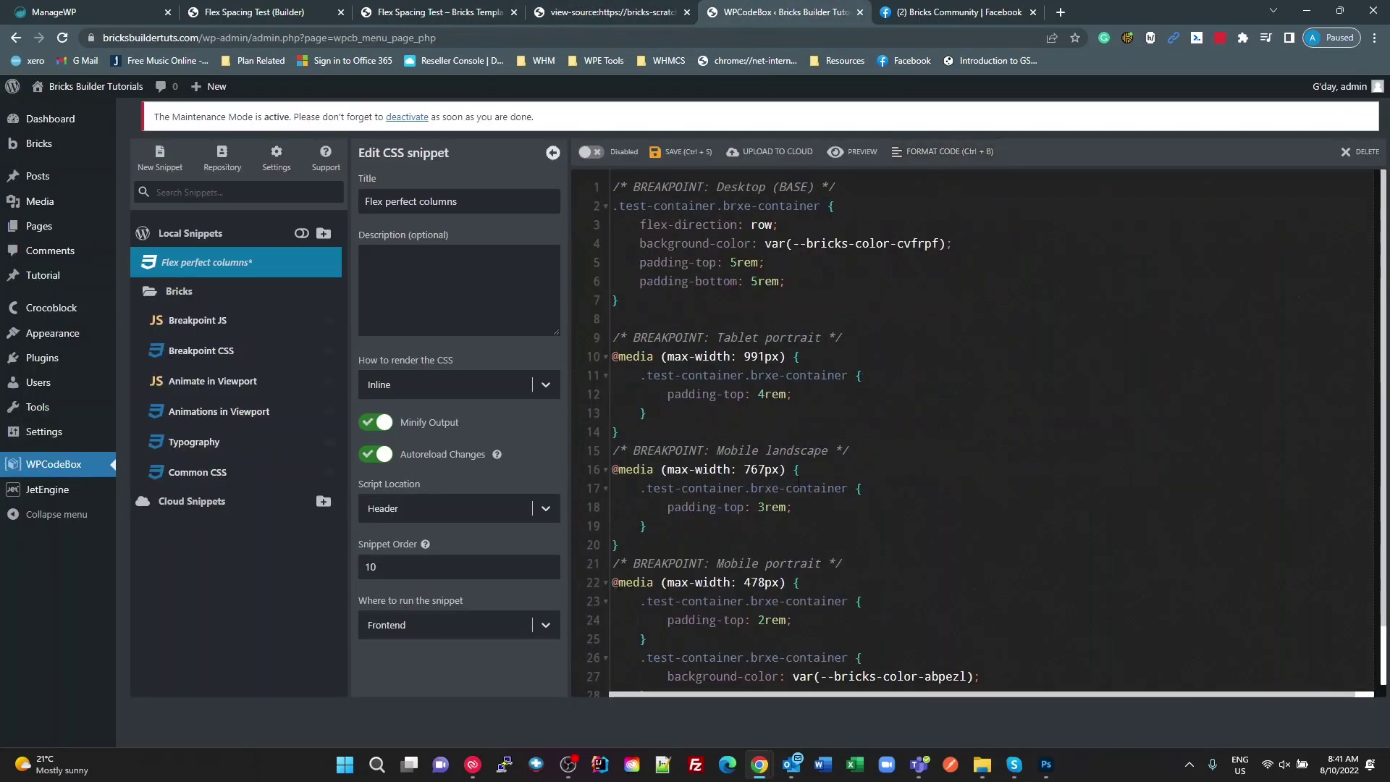
scroll(816, 536, "down", 2)
scroll(816, 537, "up", 2)
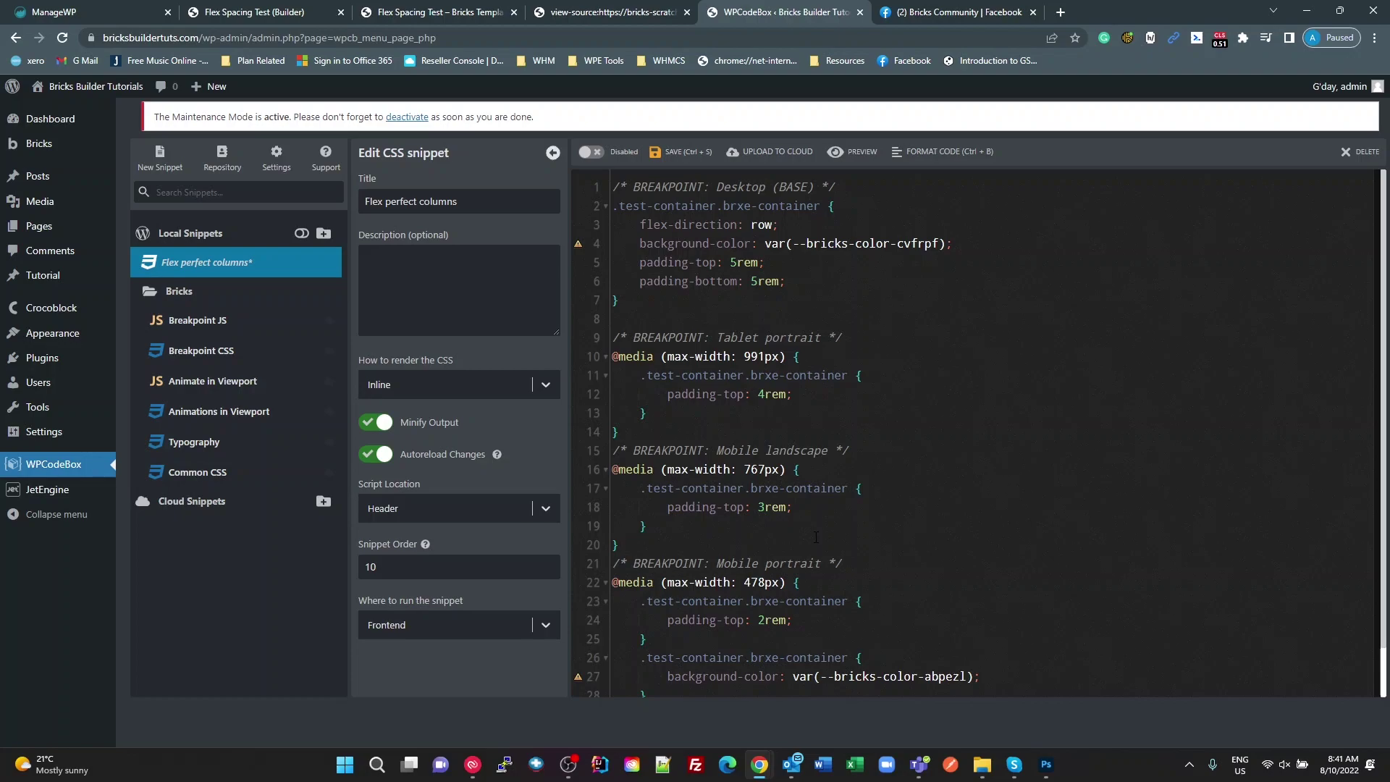
scroll(880, 538, "down", 2)
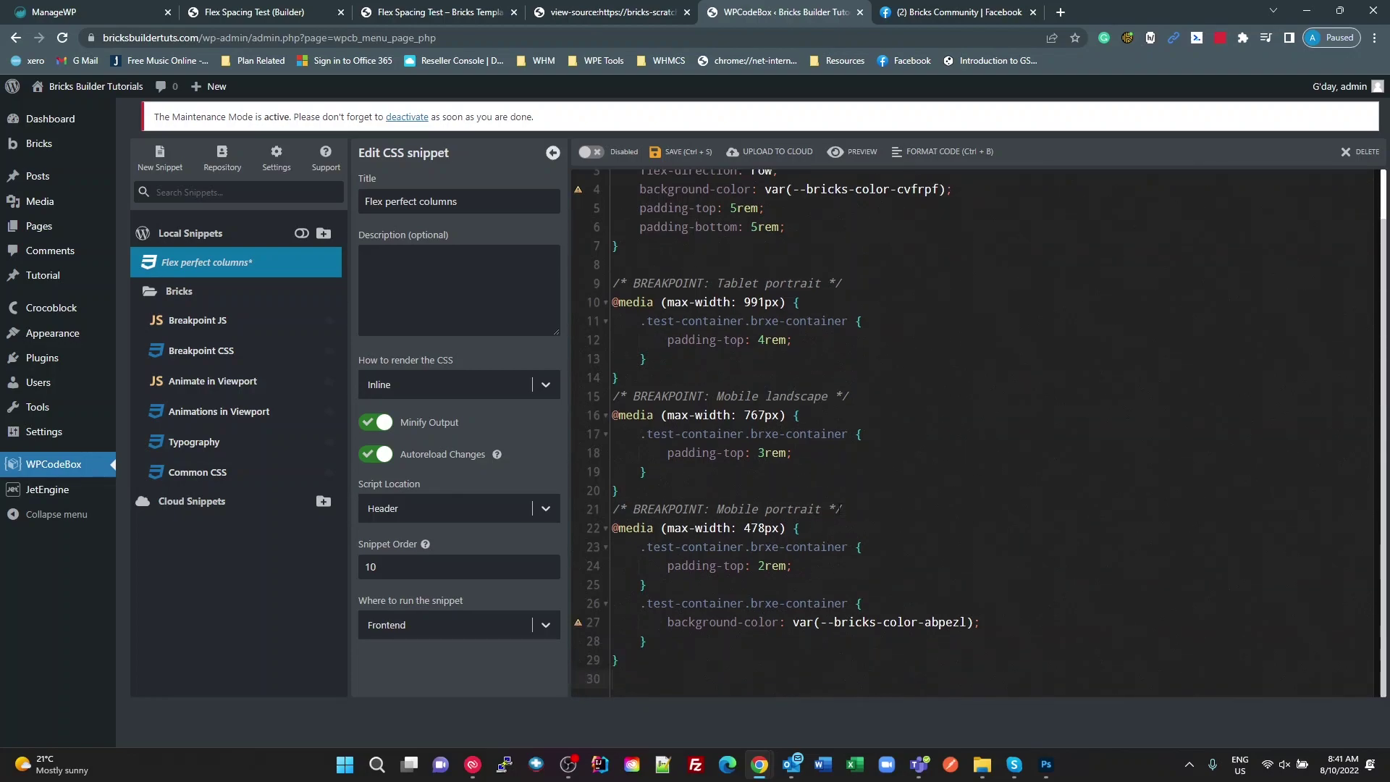
left_click(813, 492)
left_click(744, 509)
Move the abpezl background-color declaration under padding-top: 2rem in the 478px rule and delete the emptied rule block
scroll(754, 571, "up", 1)
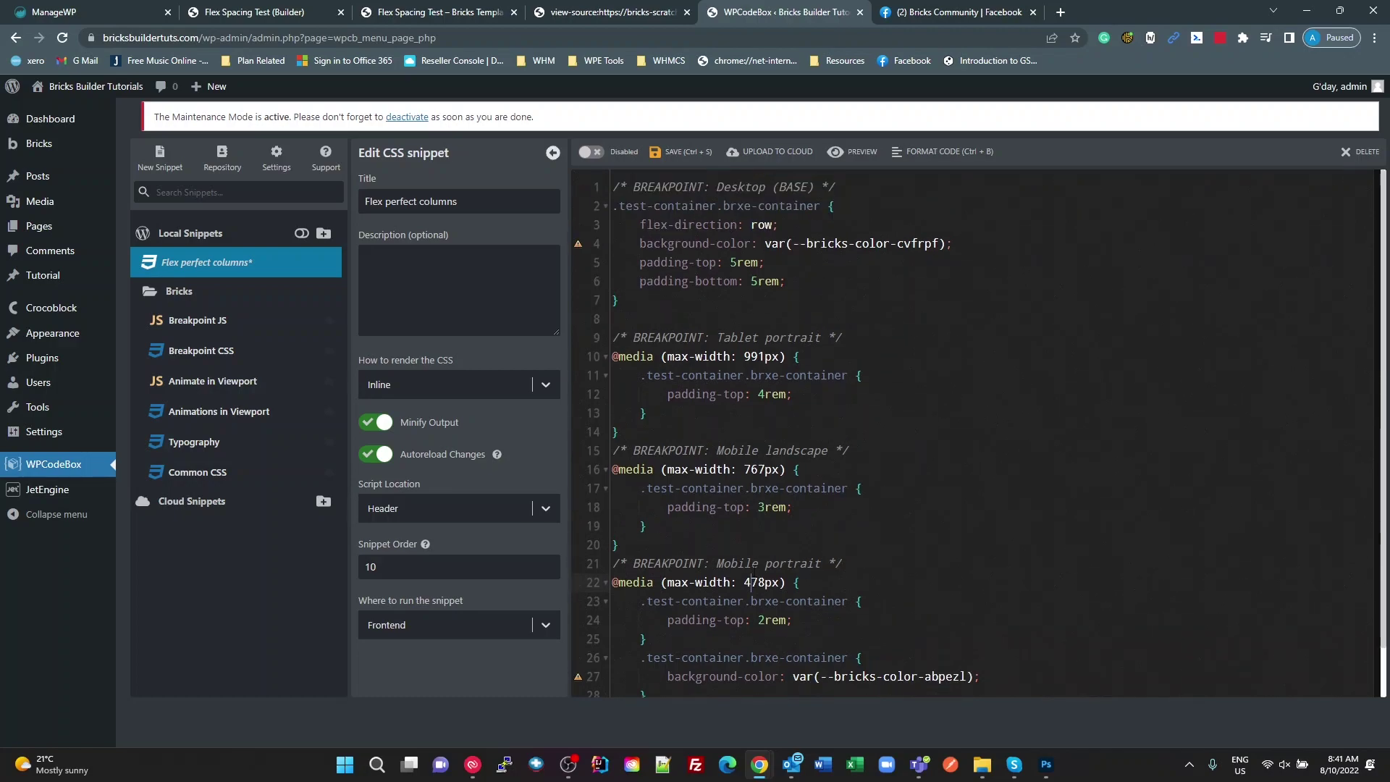
scroll(755, 570, "down", 1)
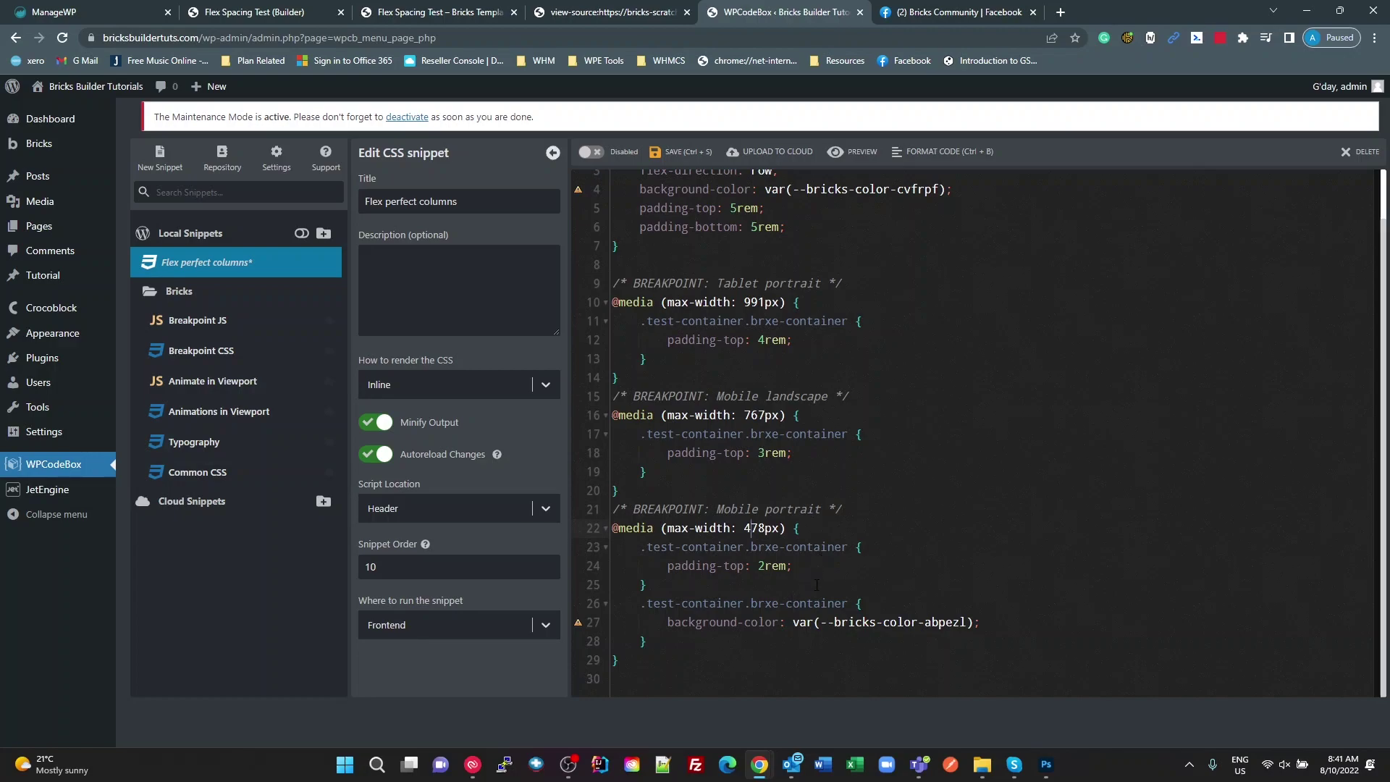
left_click_drag(668, 567, 734, 566)
left_click(792, 571)
left_click_drag(980, 621, 667, 624)
key("ctrl+c")
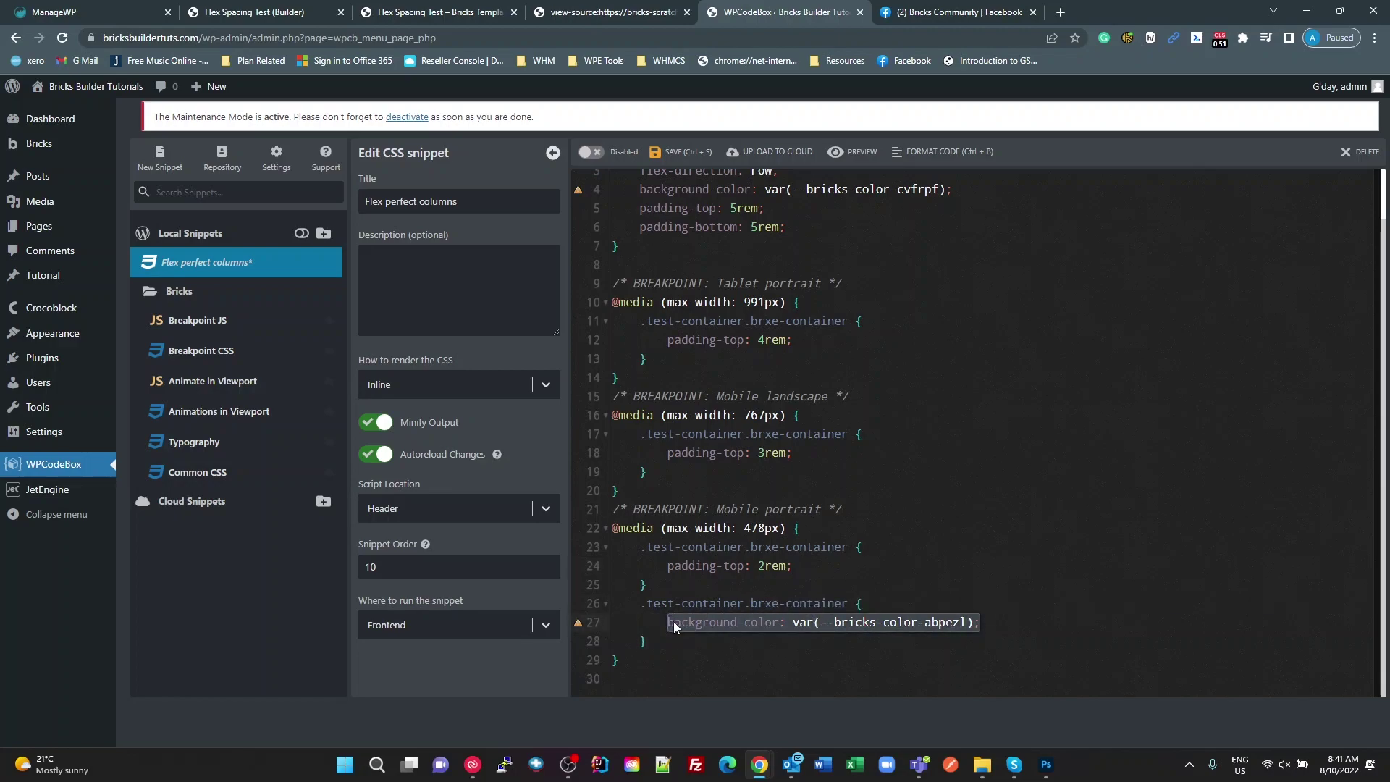
key("BackSpace")
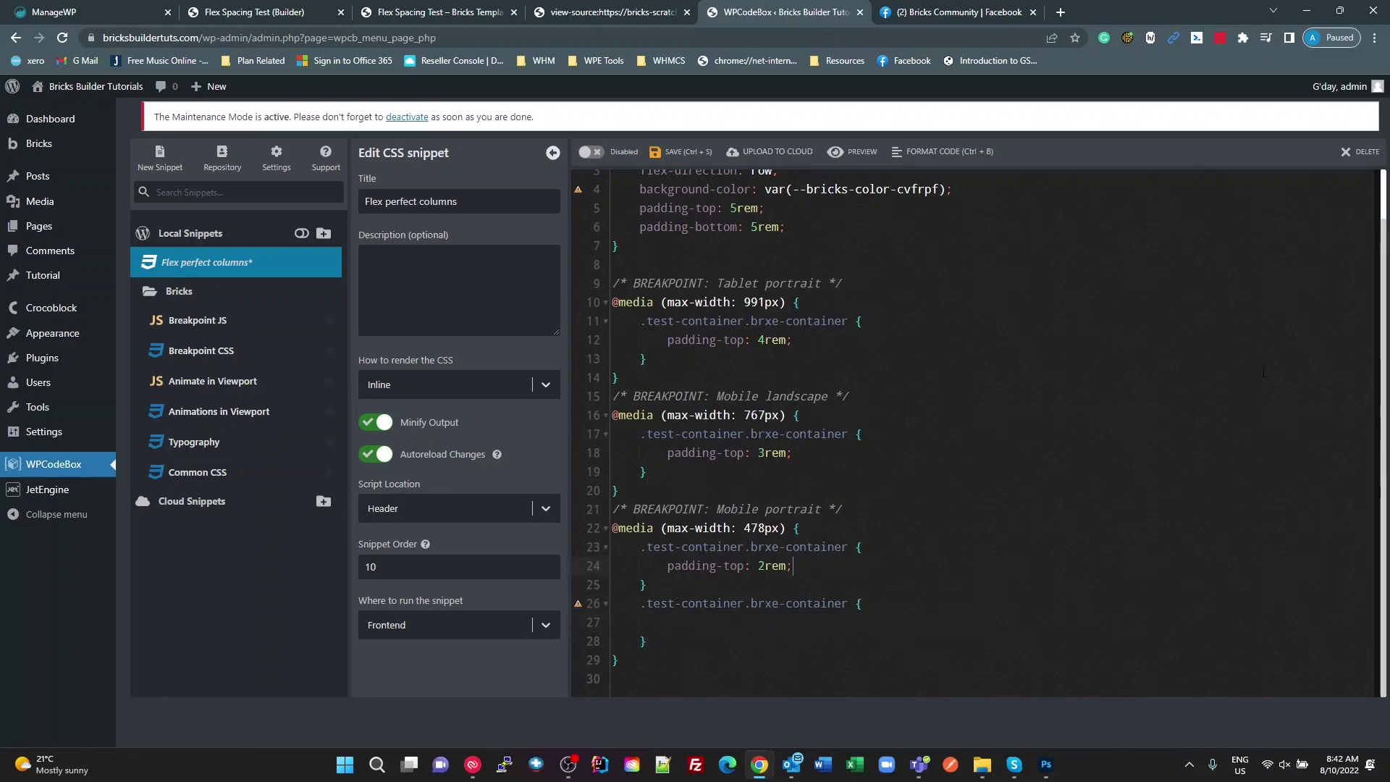
left_click(791, 565)
key("Return")
key("ctrl+v")
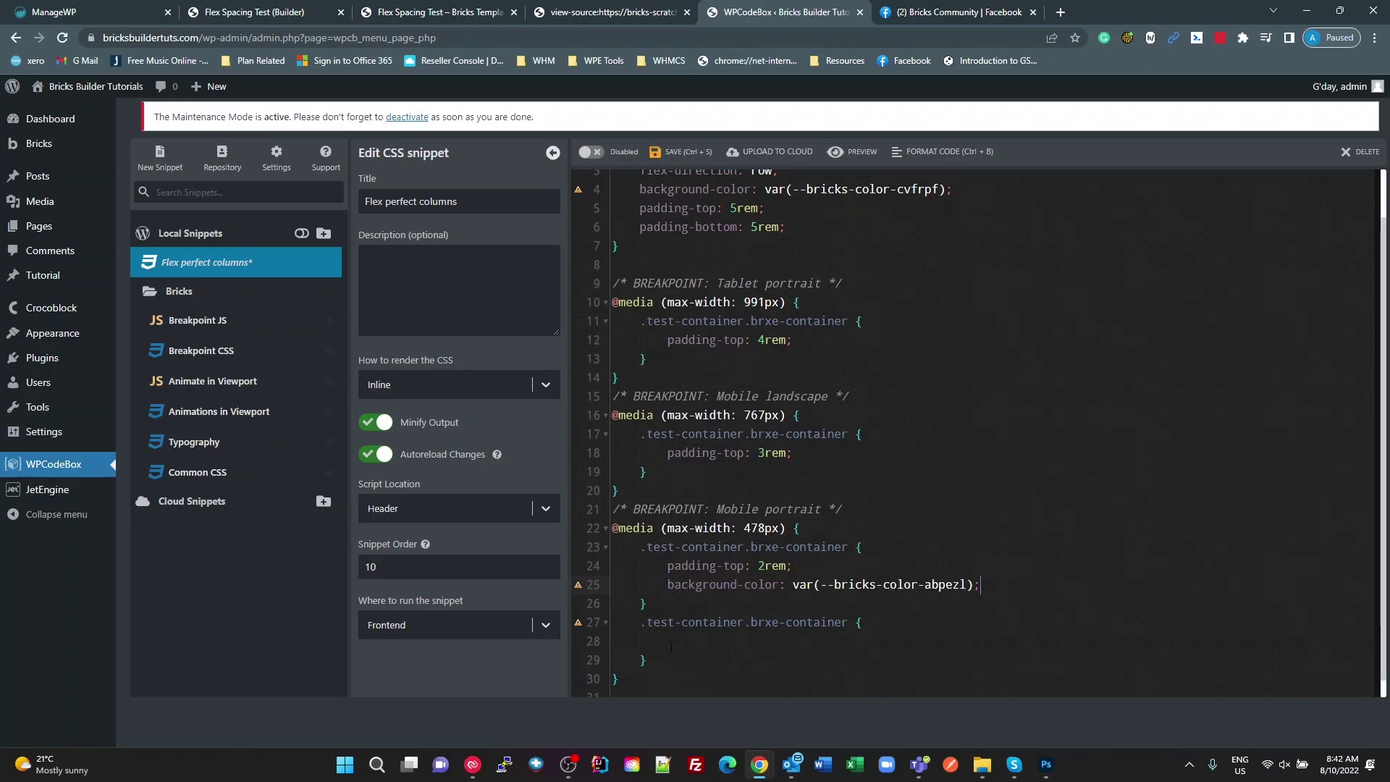
left_click_drag(647, 660, 607, 630)
key("BackSpace")
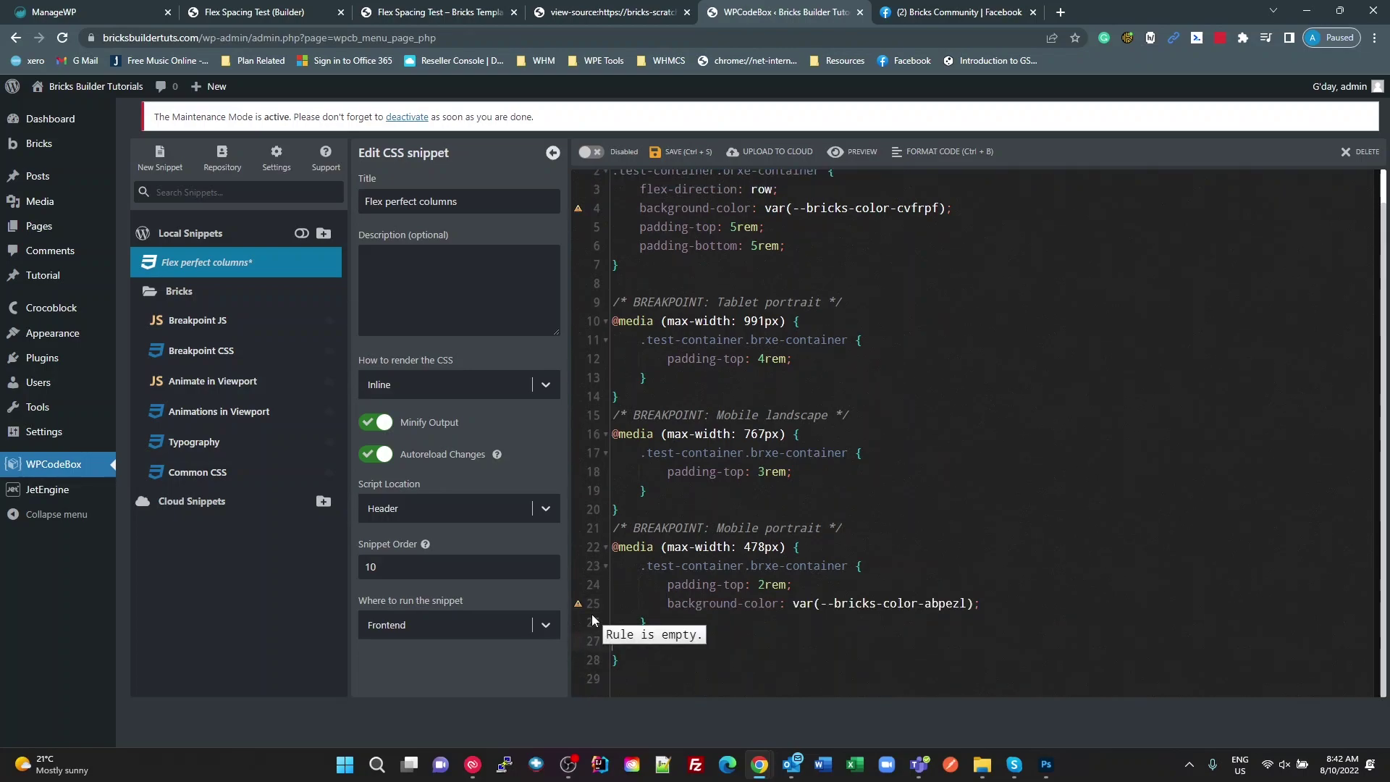